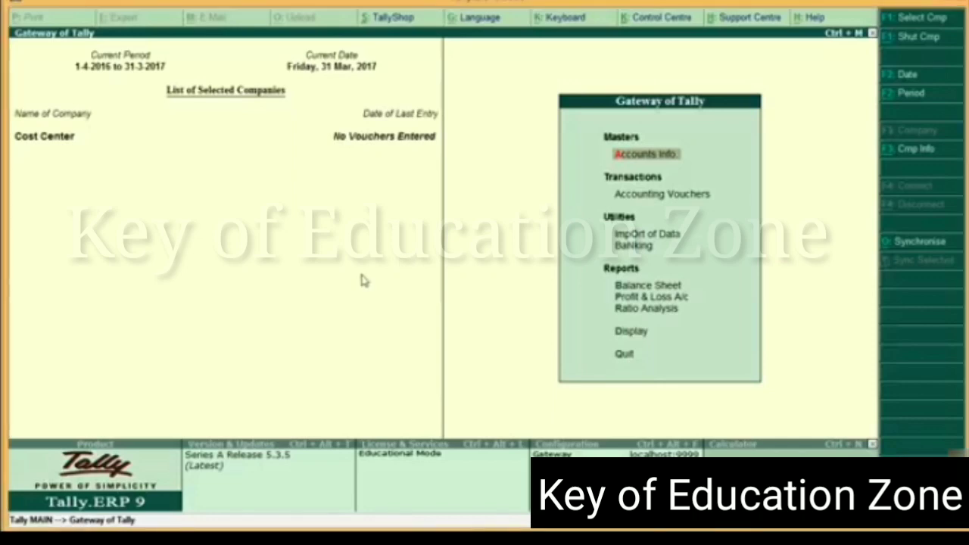
Enable maintaining cost centres in the company's accounting features
key(F11)
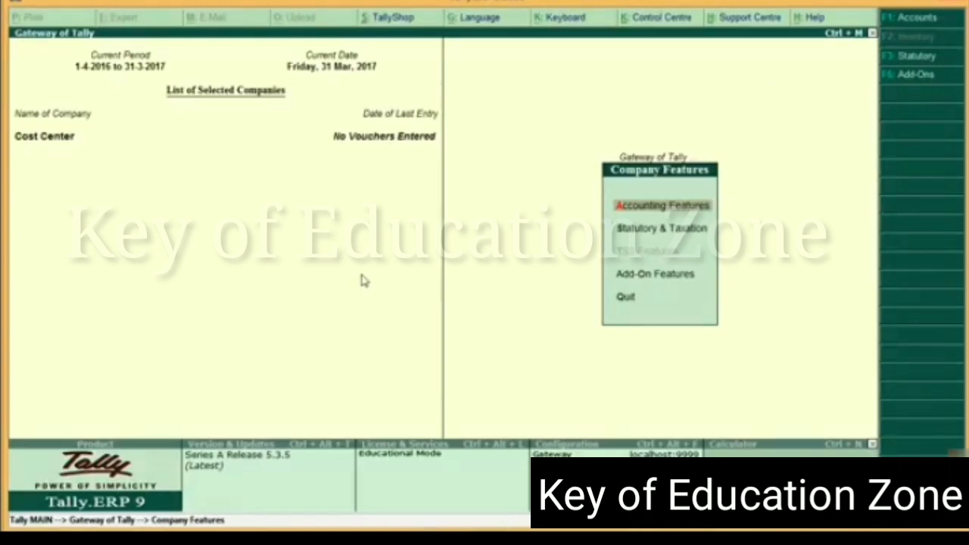
click(653, 207)
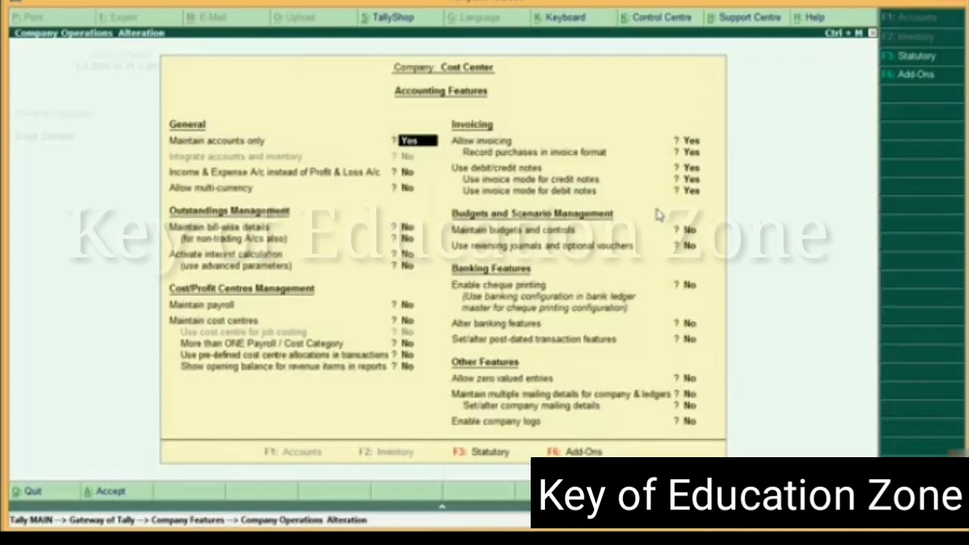
key(Return)
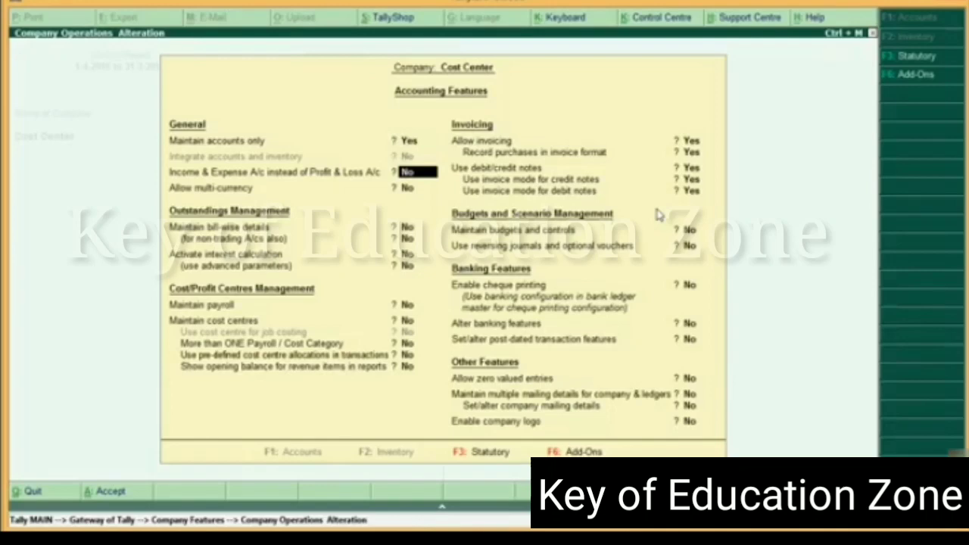
key(Return)
key(Return)
key(Return)
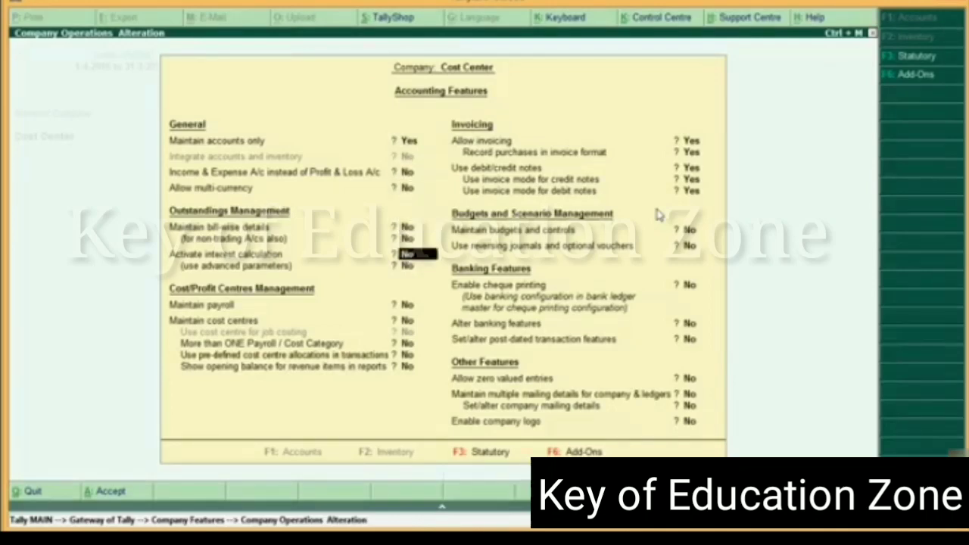
key(Return)
key(Return)
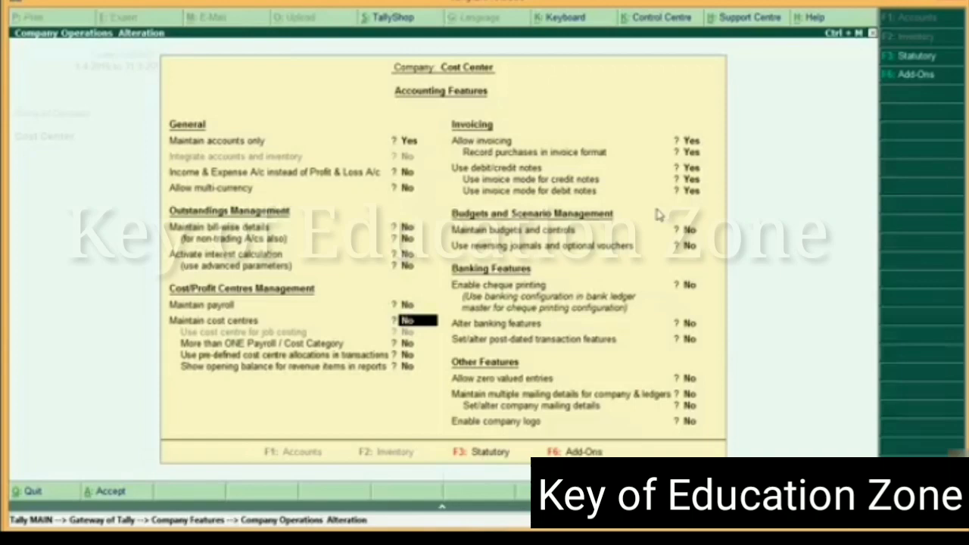
text(y)
key(Return)
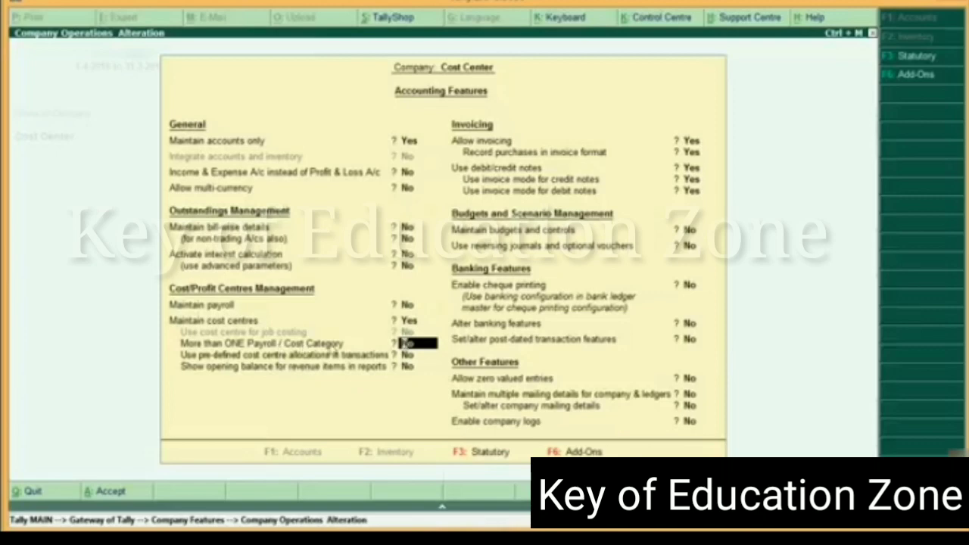
Allow more than one payroll/cost category, keep the remaining accounting features as they are, and save the company features
text(y)
key(Return)
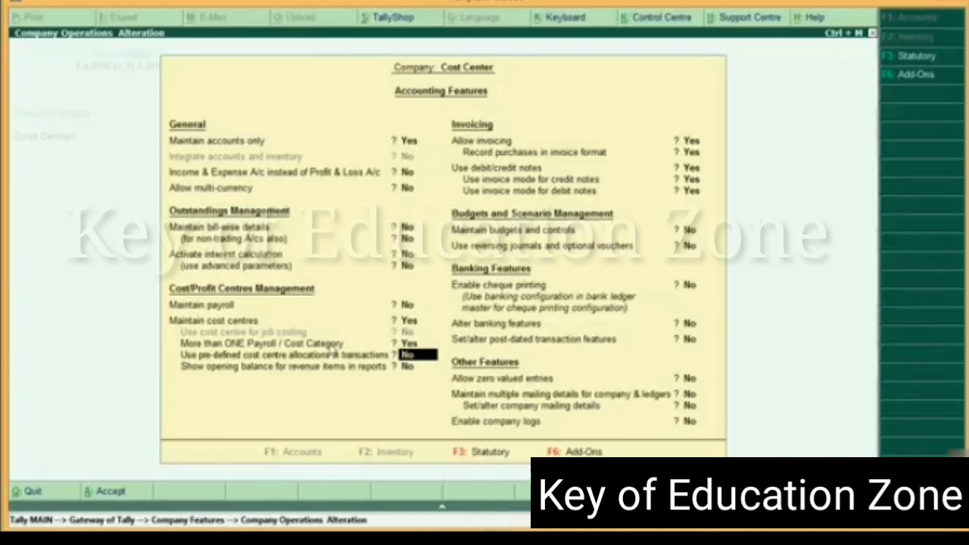
key(Return)
key(Return)
key(Return)
key(Return)
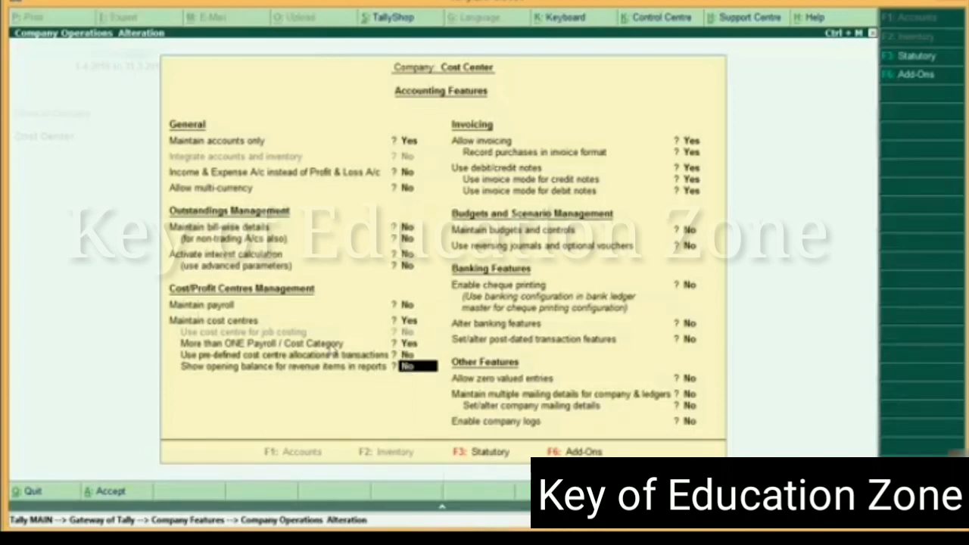
key(Return)
key(Return)
key(Return)
key(Return)
key(Return)
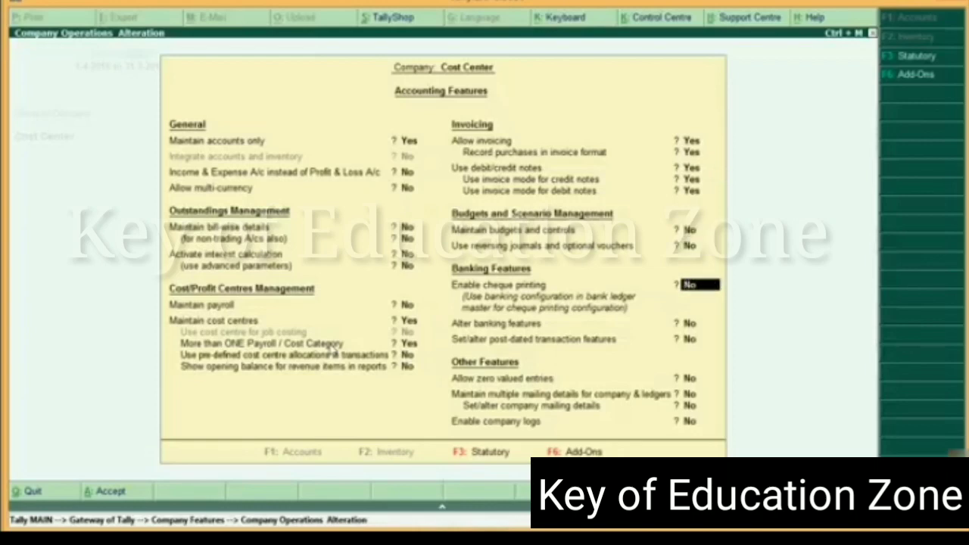
key(ctrl+a)
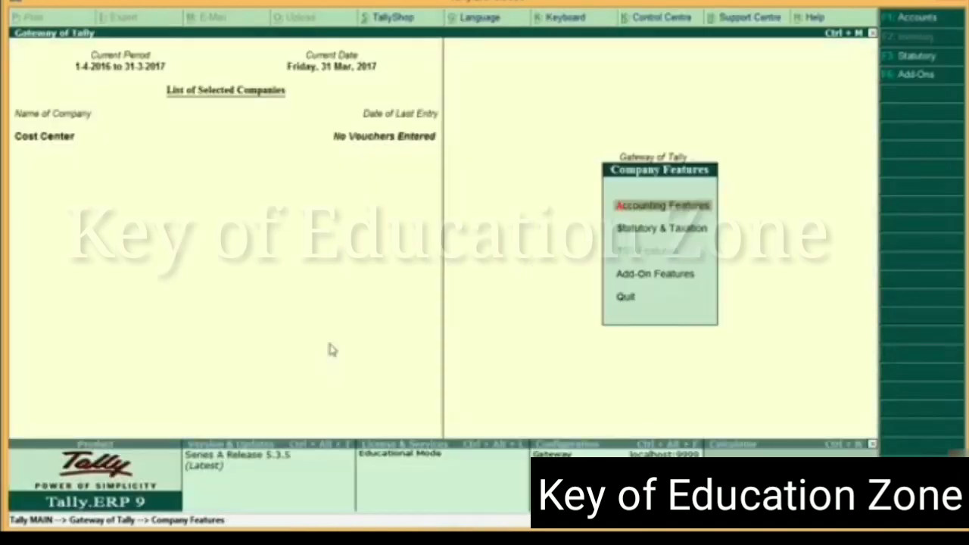
key(Escape)
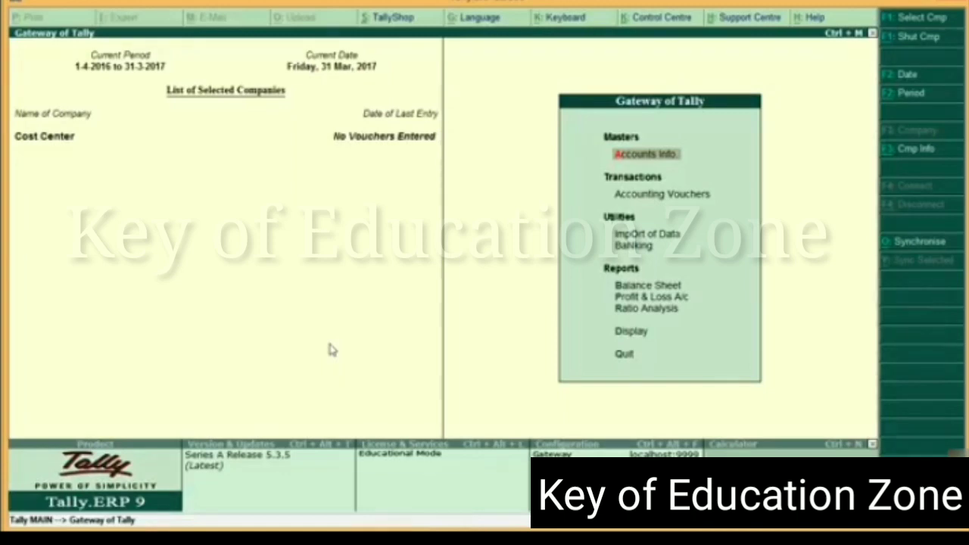
Start creating multiple cost centres from the accounts masters, with All Items as the parent filter
key(Return)
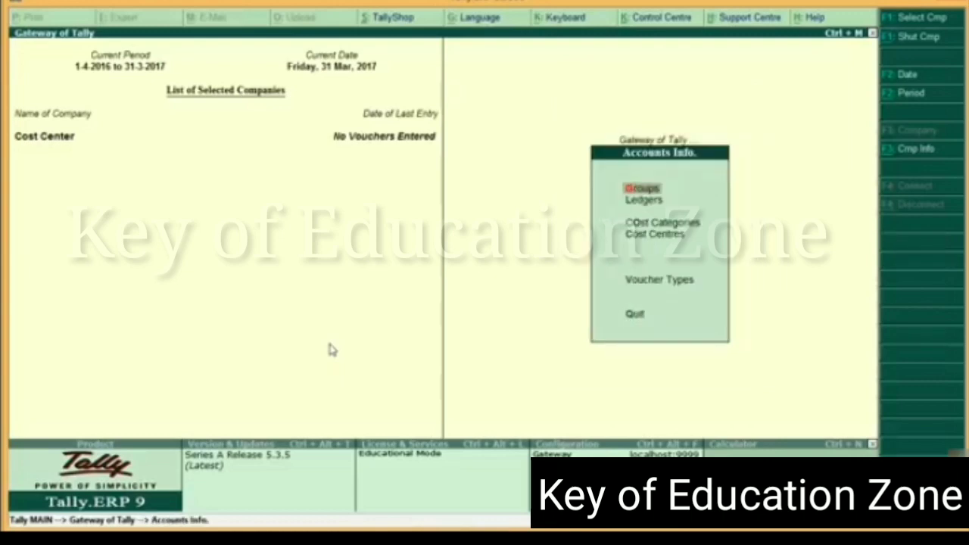
key(Down)
key(Down)
key(Down)
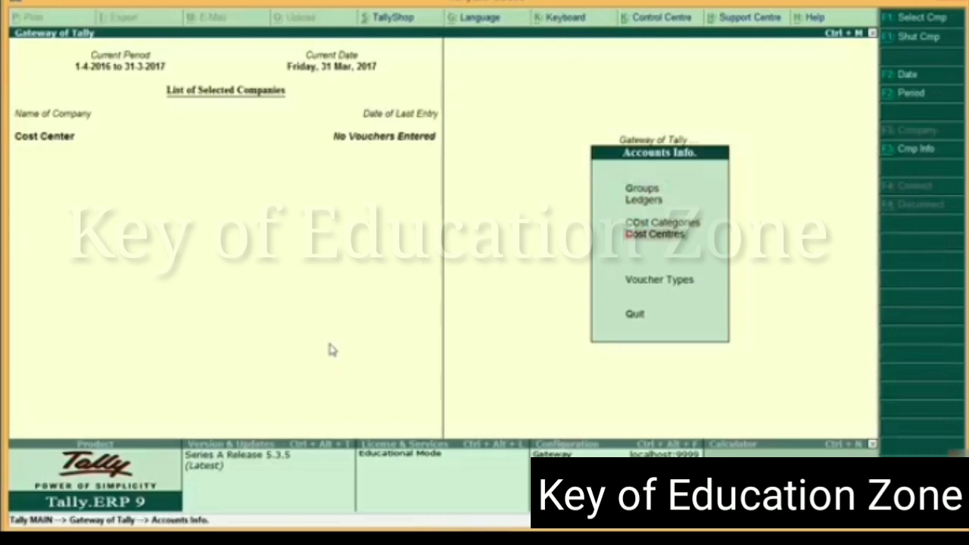
key(Return)
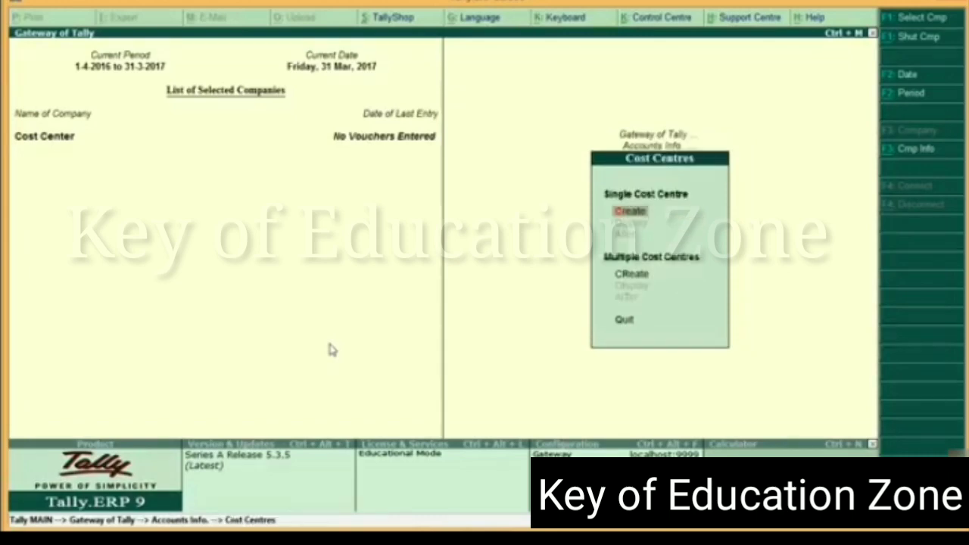
key(Down)
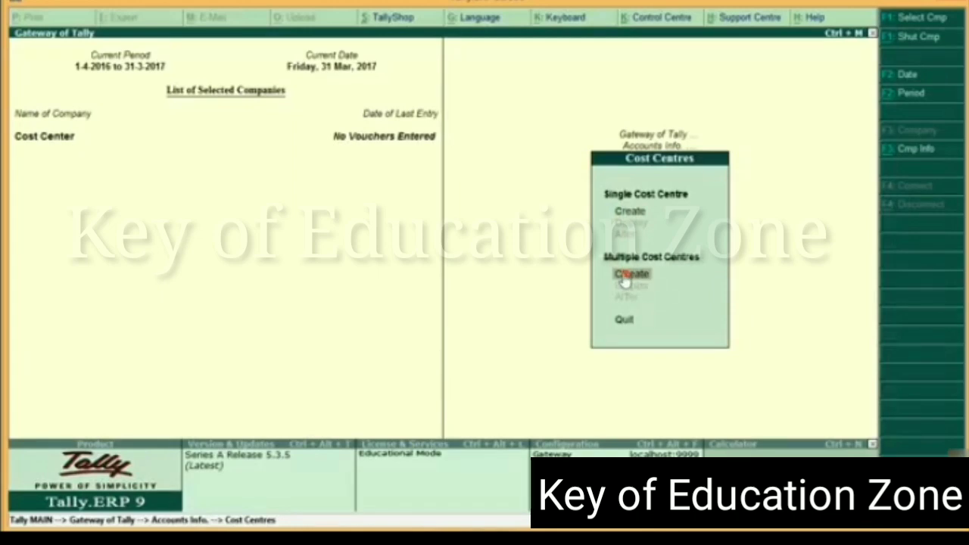
click(626, 277)
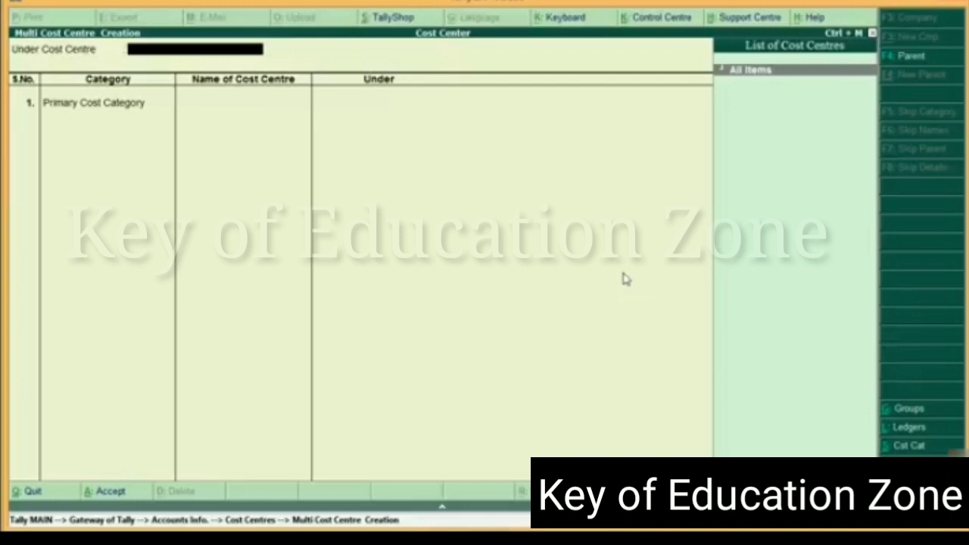
key(Return)
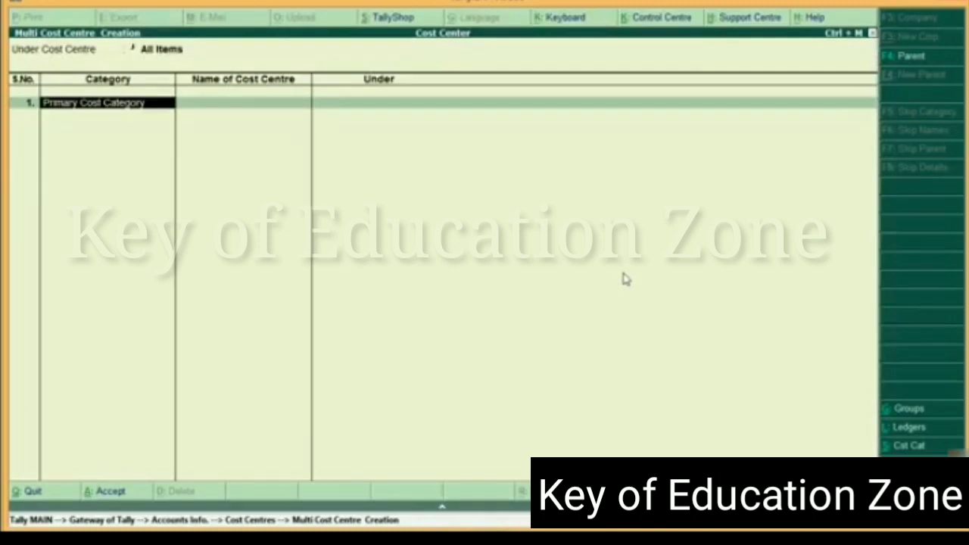
Create the cost centre Head Office Delhi in the Primary Cost Category under Primary and save it
key(Return)
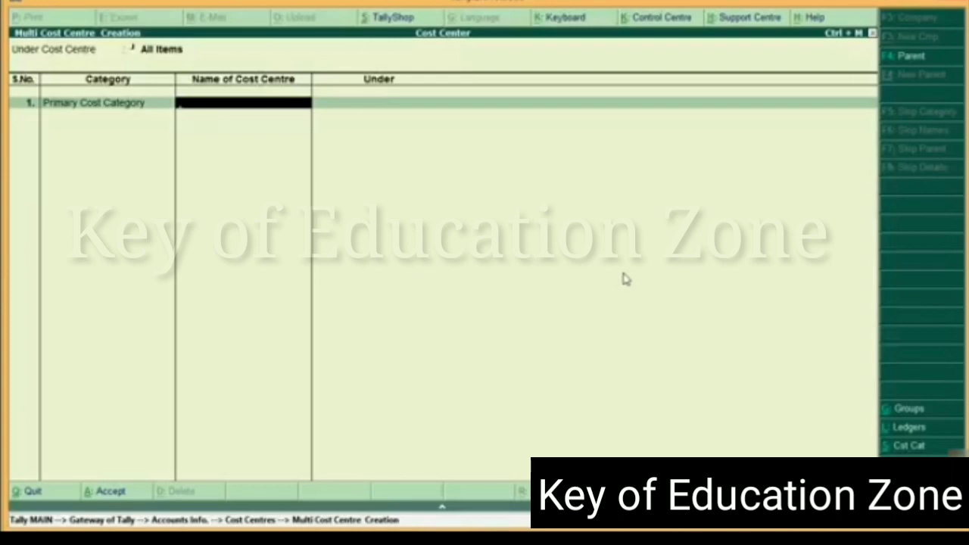
text(Head Office De)
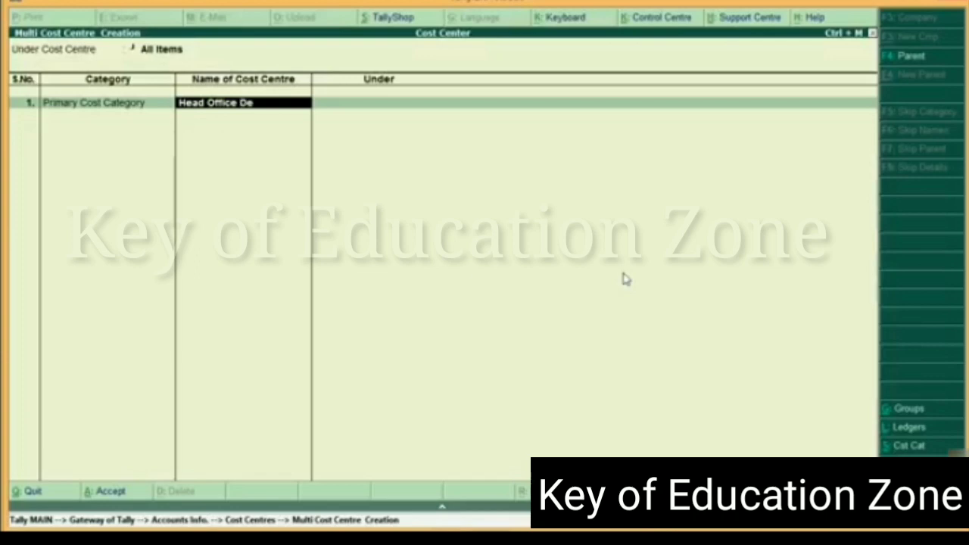
text(lhi)
key(Return)
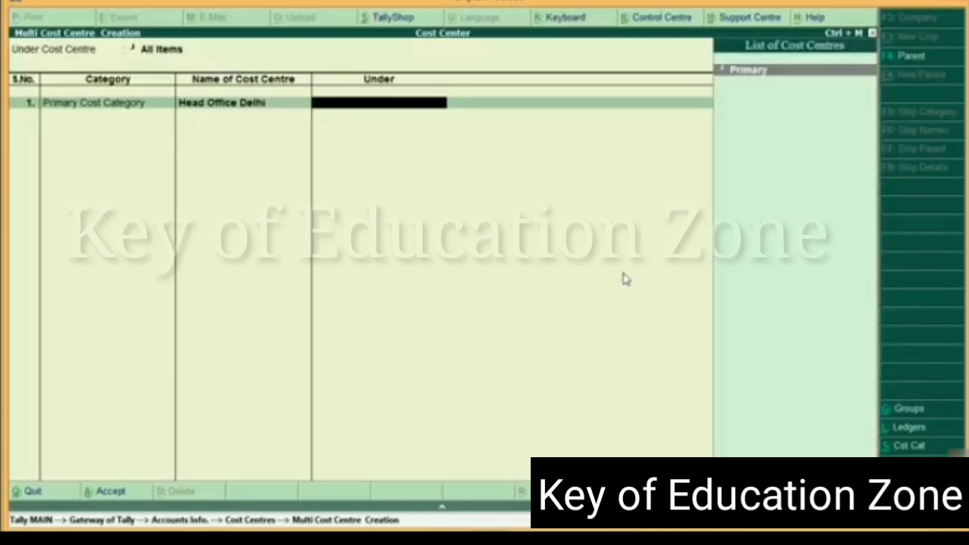
key(Return)
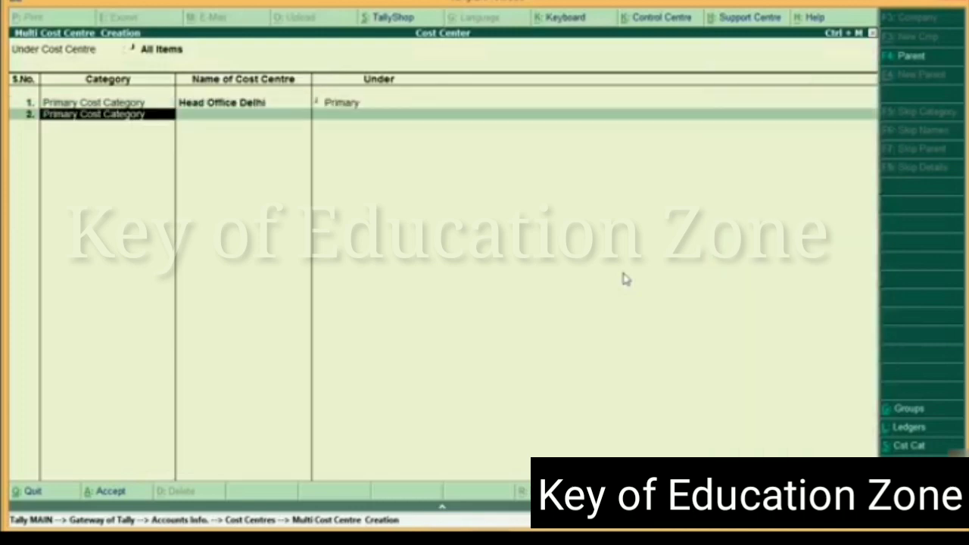
key(Return)
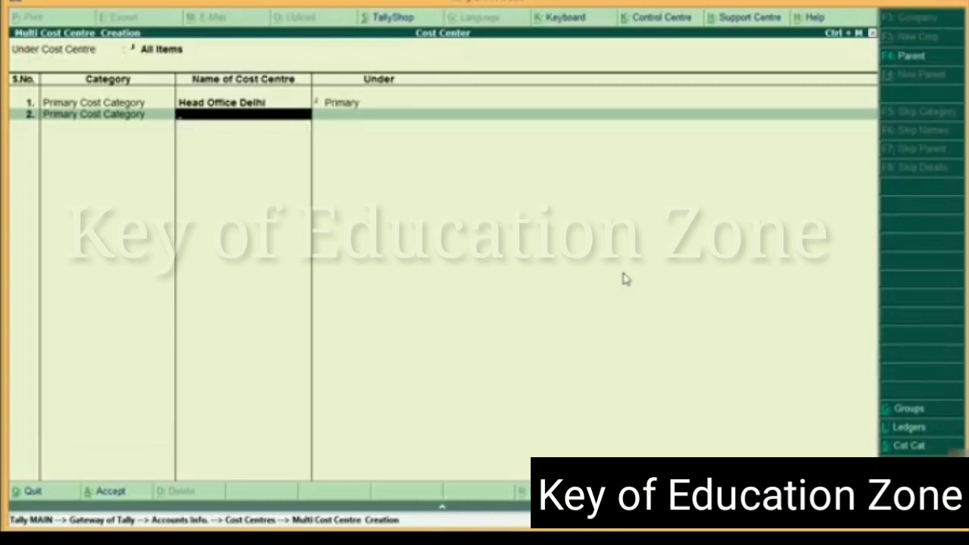
key(Return)
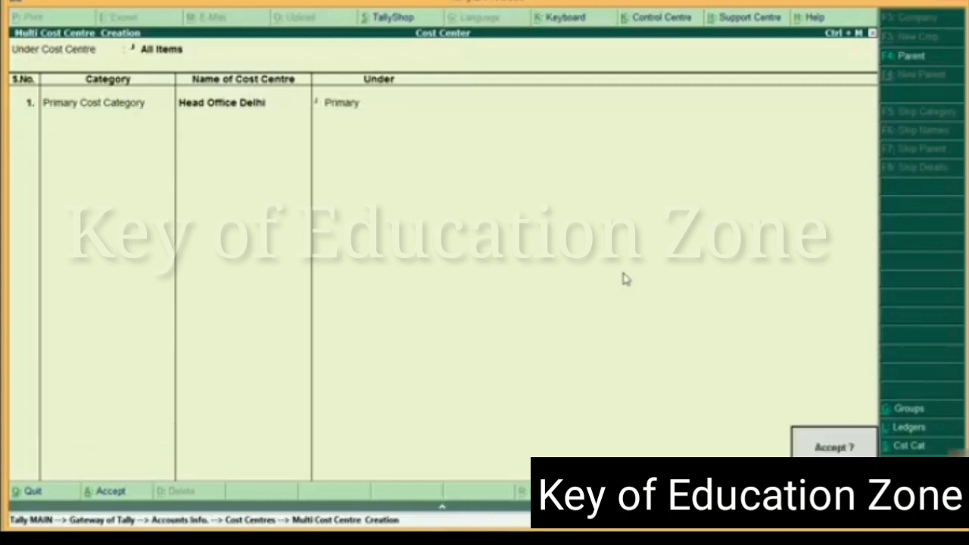
key(Return)
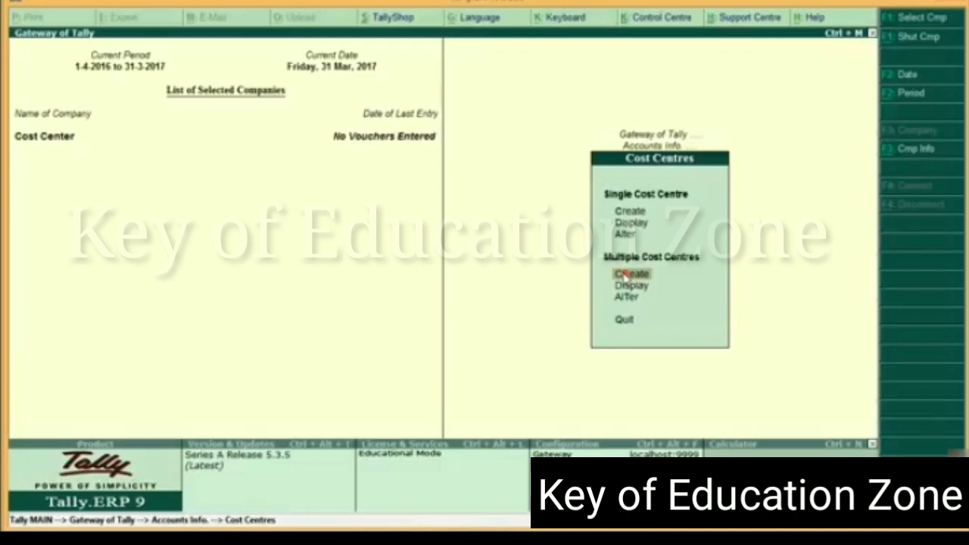
Start another multiple cost centre creation under Head Office Delhi and add Gurgaon Branch in the Primary Cost Category
click(625, 276)
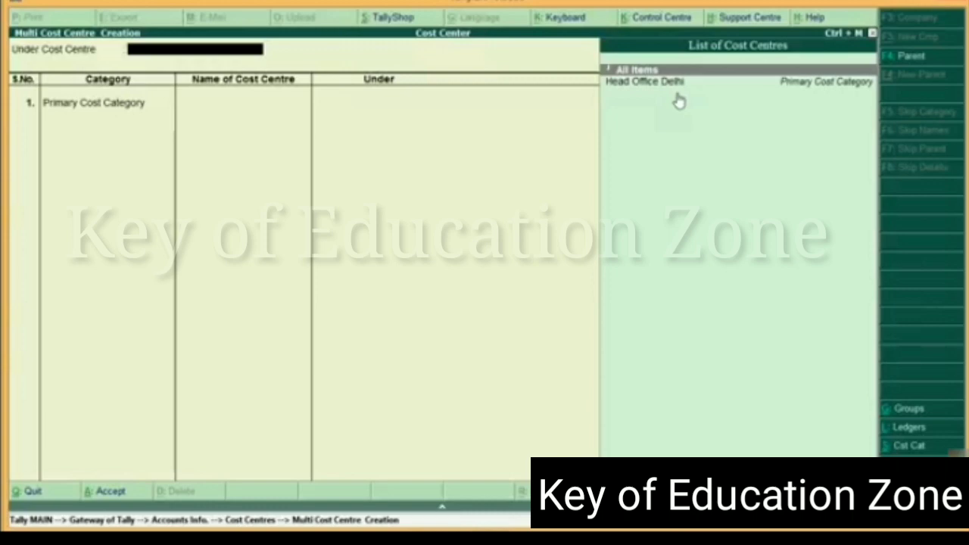
key(Down)
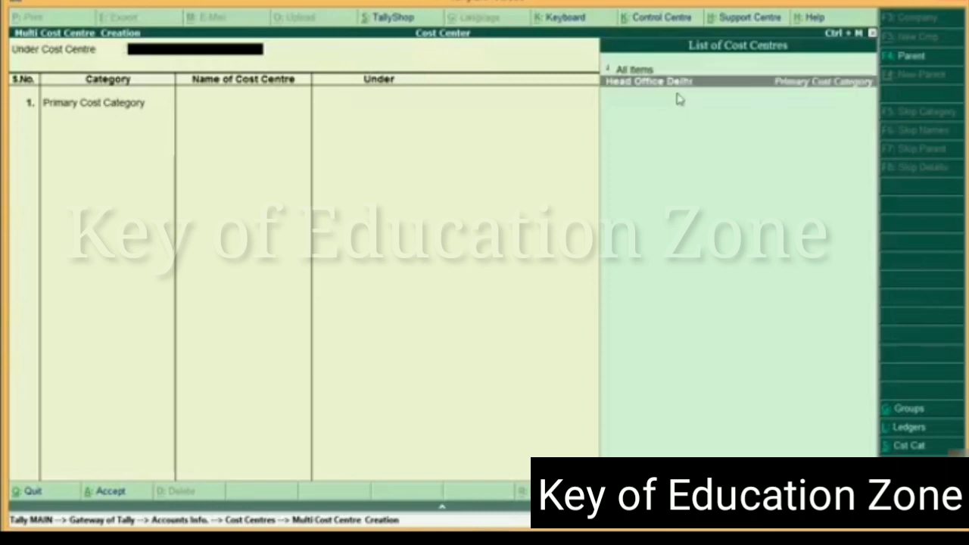
key(Return)
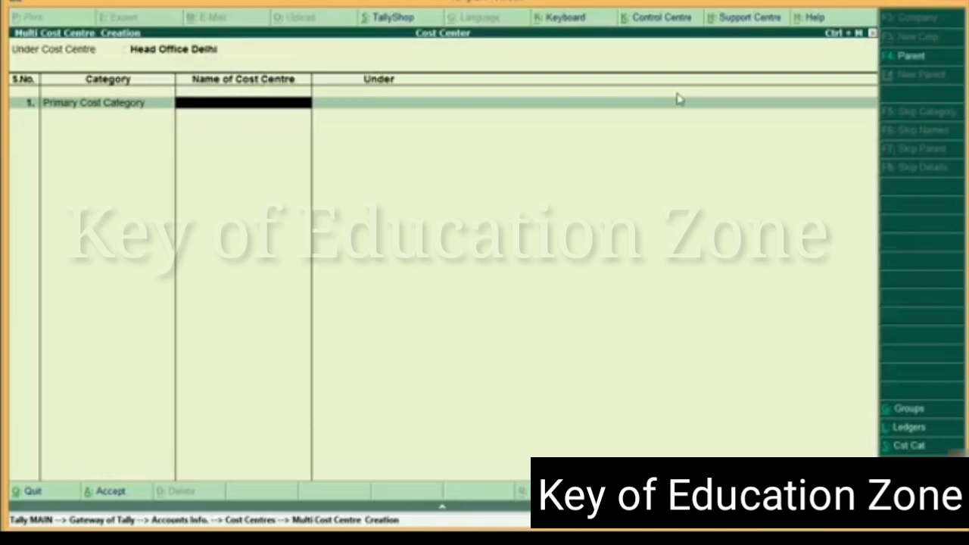
text(Gurgaon)
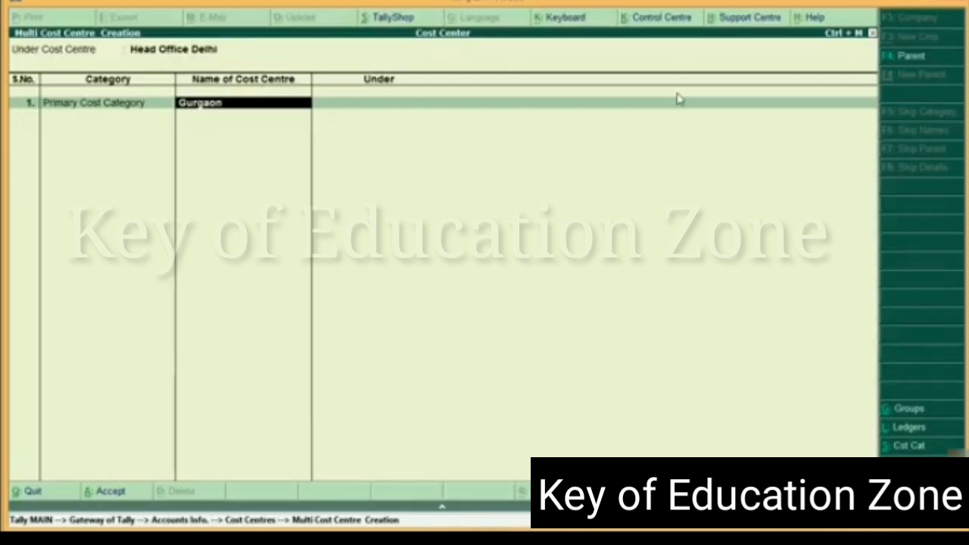
text( Branch)
key(Return)
key(Return)
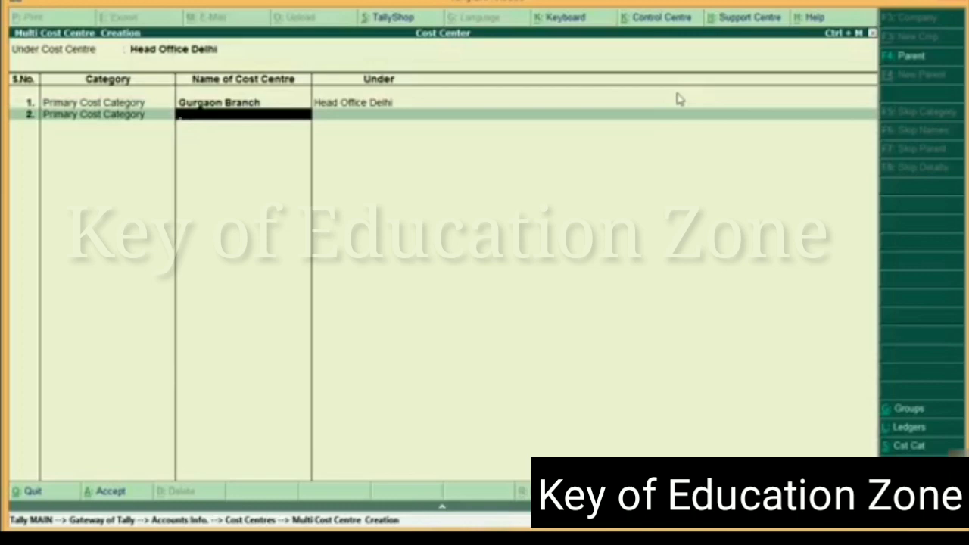
Add Noida Branch as the second cost centre under Head Office Delhi and save the list
text(Noida Branch)
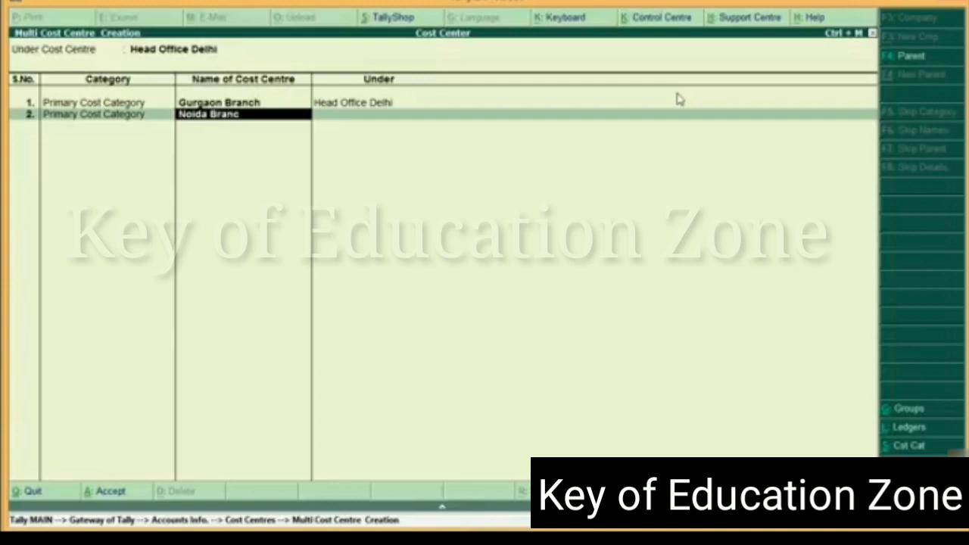
key(Return)
key(Return)
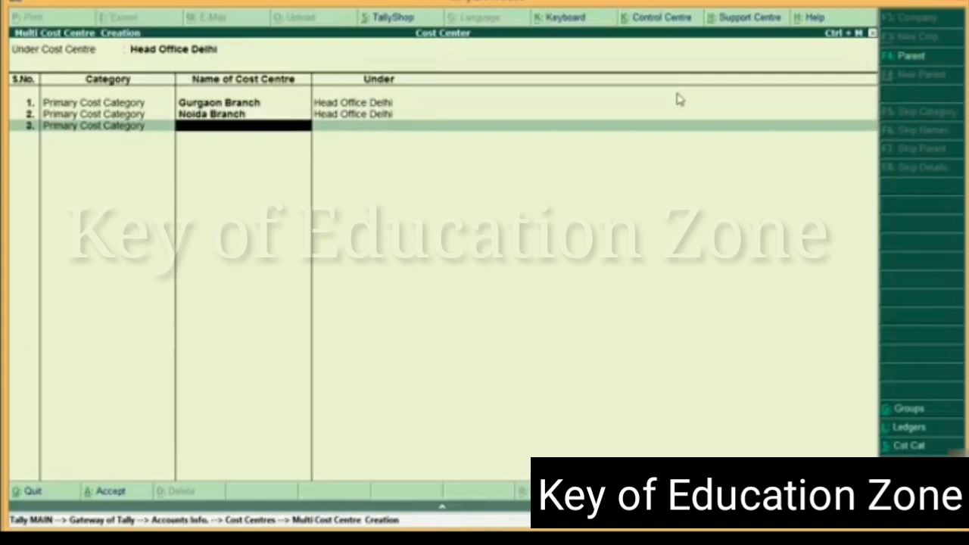
key(Return)
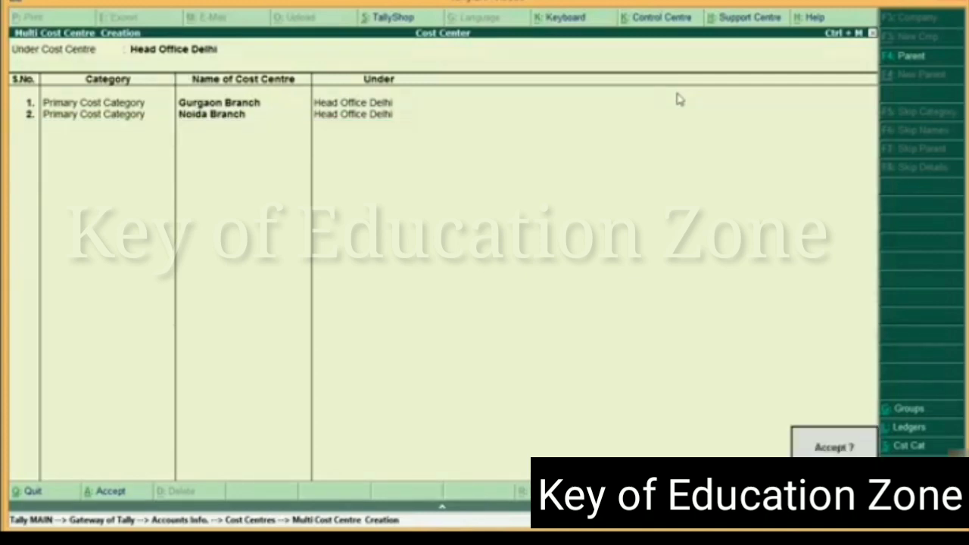
key(Return)
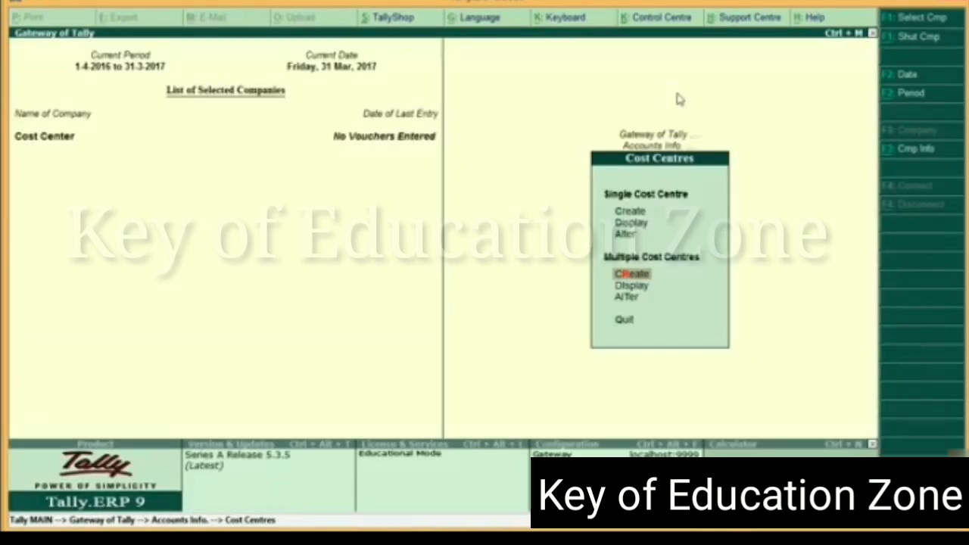
key(Escape)
key(Escape)
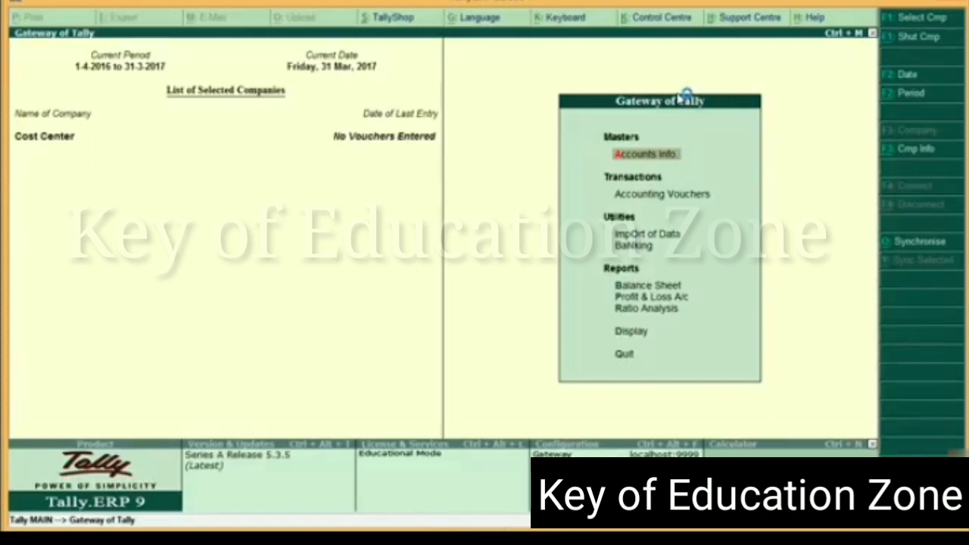
key(Down)
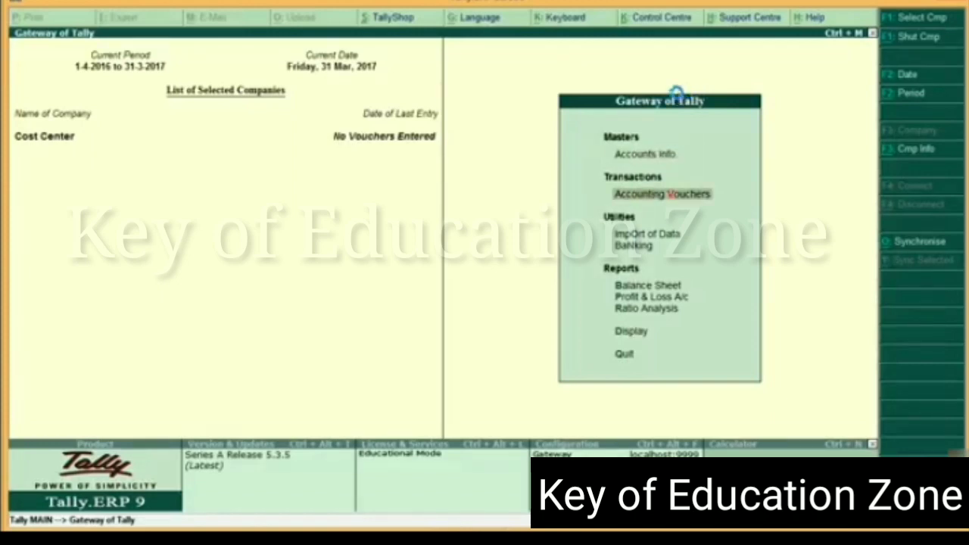
key(Return)
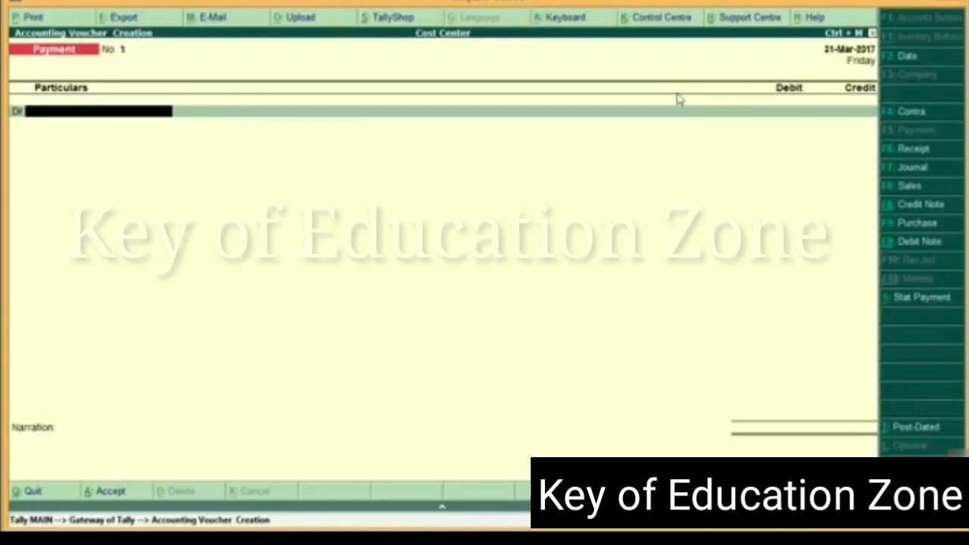
key(F6)
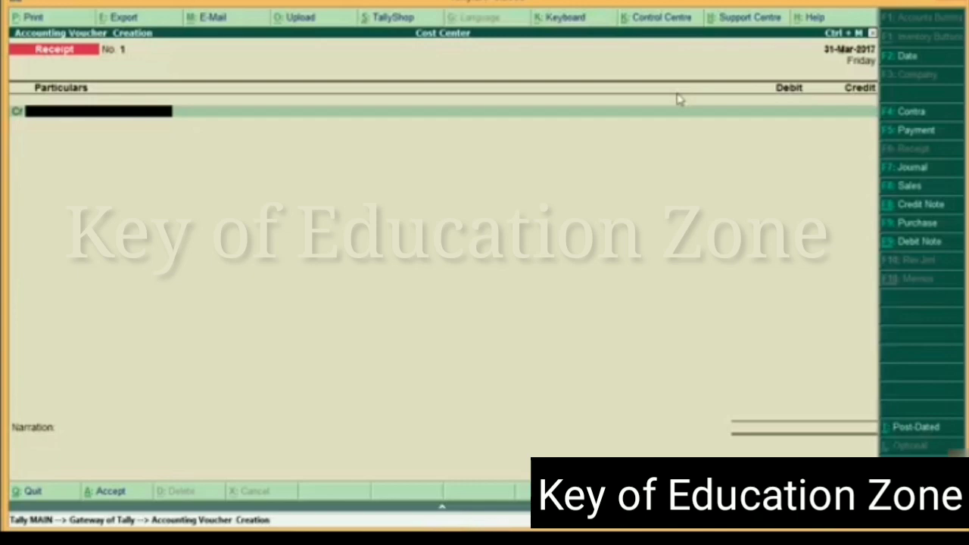
key(Escape)
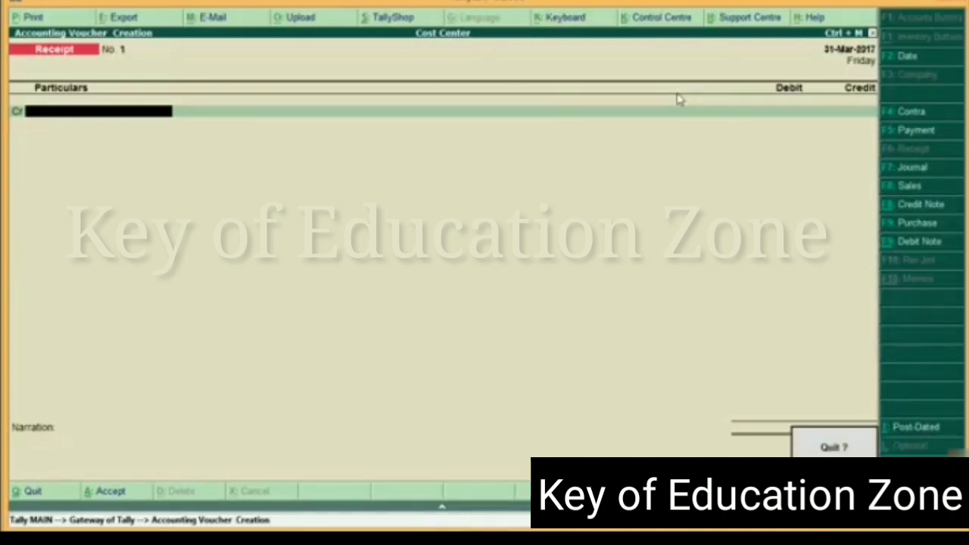
key(y)
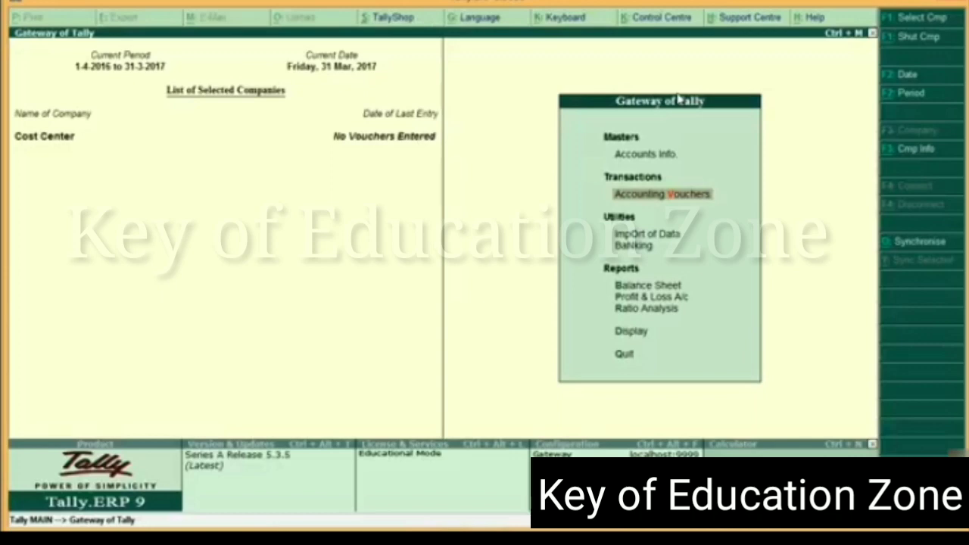
Enable pre-defined cost centre allocations in transactions in the company's accounting features
key(F11)
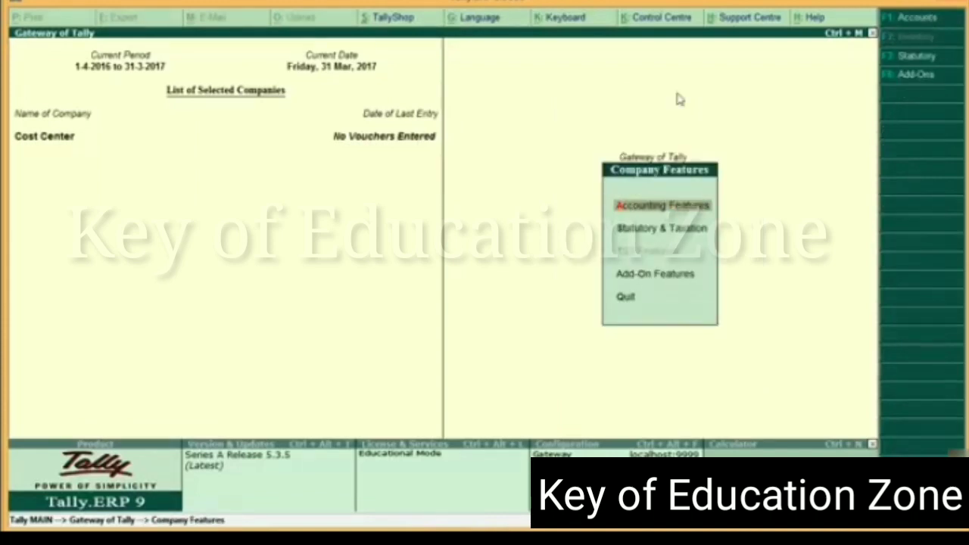
key(Return)
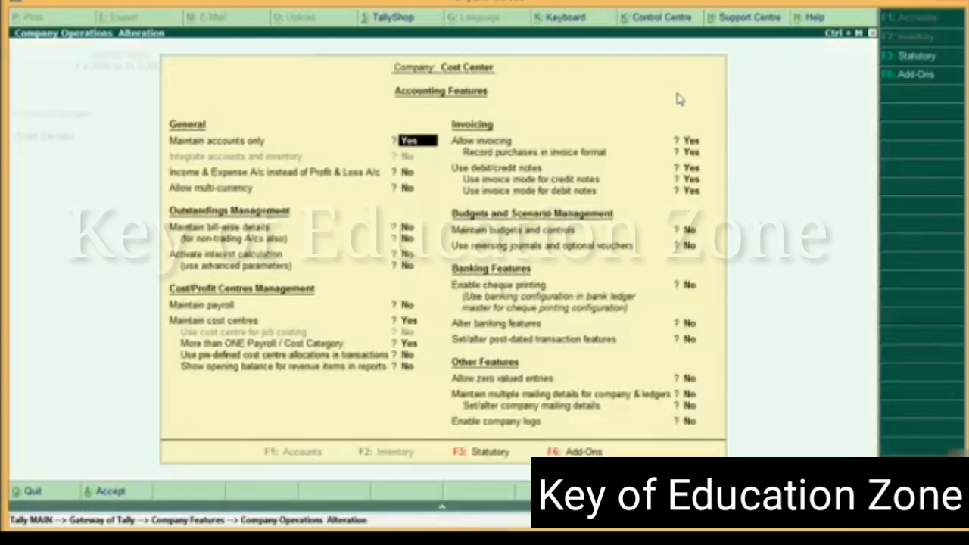
key(Return)
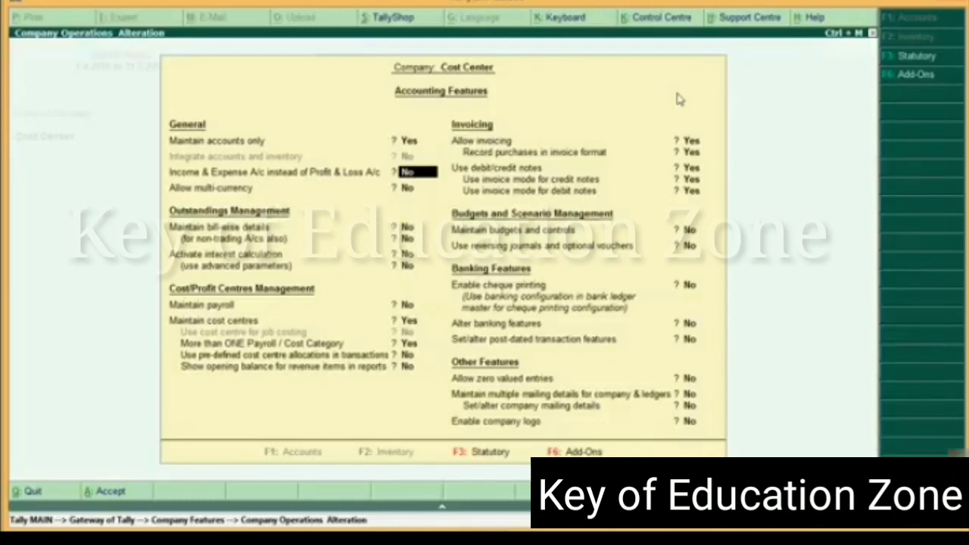
key(Return)
key(Return)
key(Return)
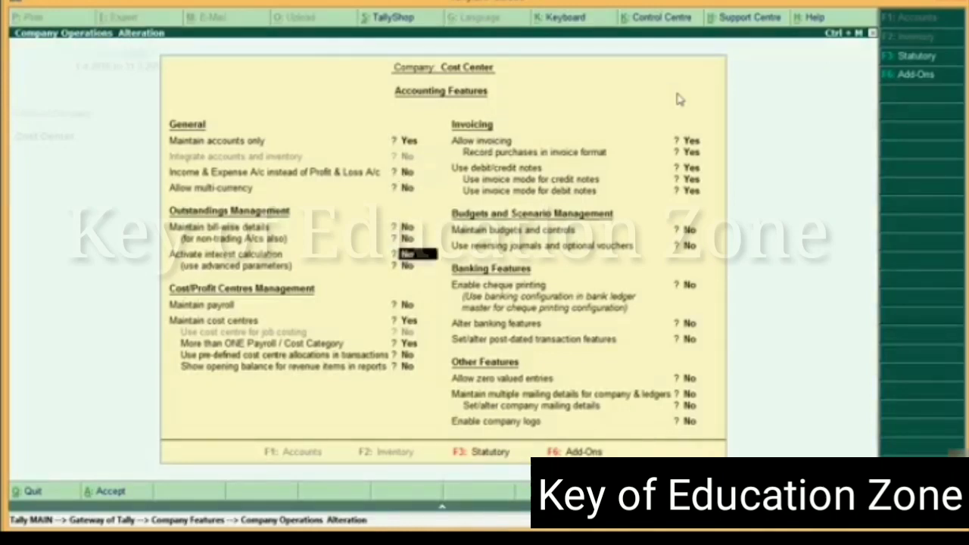
key(Return)
key(Return)
key(Return)
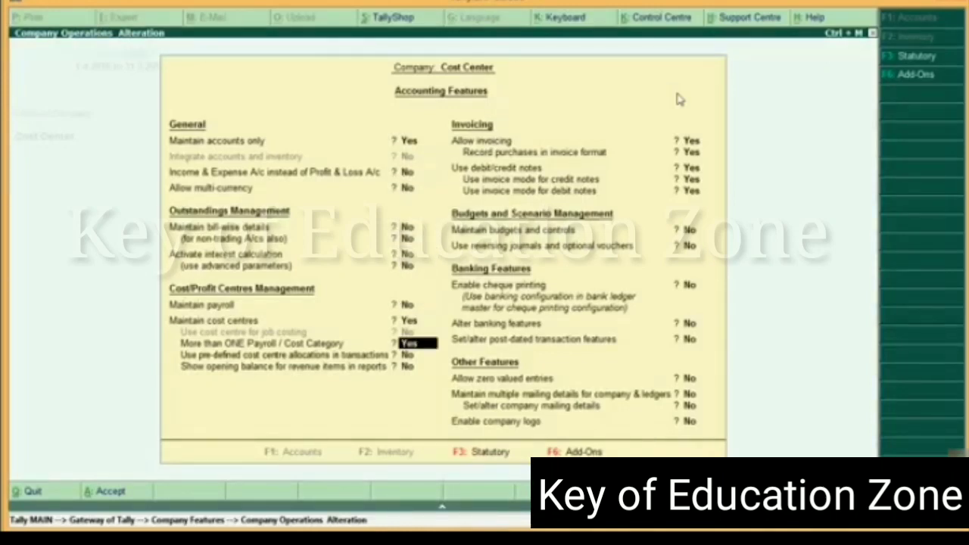
key(Return)
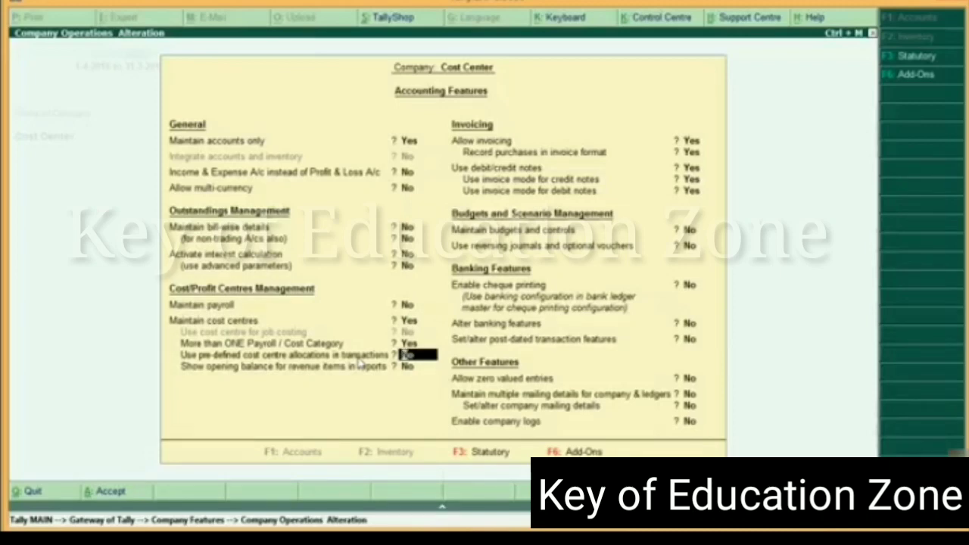
text(y)
key(Return)
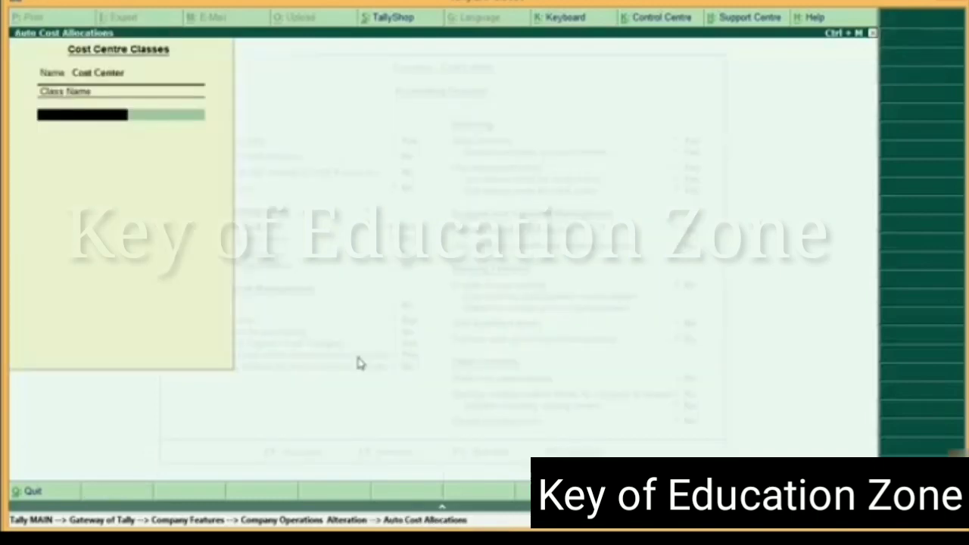
Add the cost centre class Head Office Ambala with the Primary Cost Category, then return to the accounting features
text(Head Office)
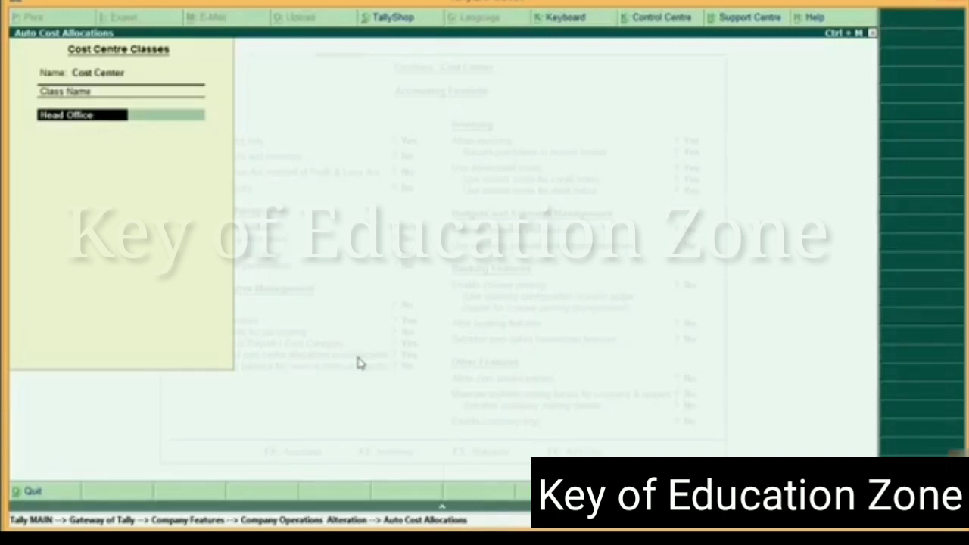
text(Ambala)
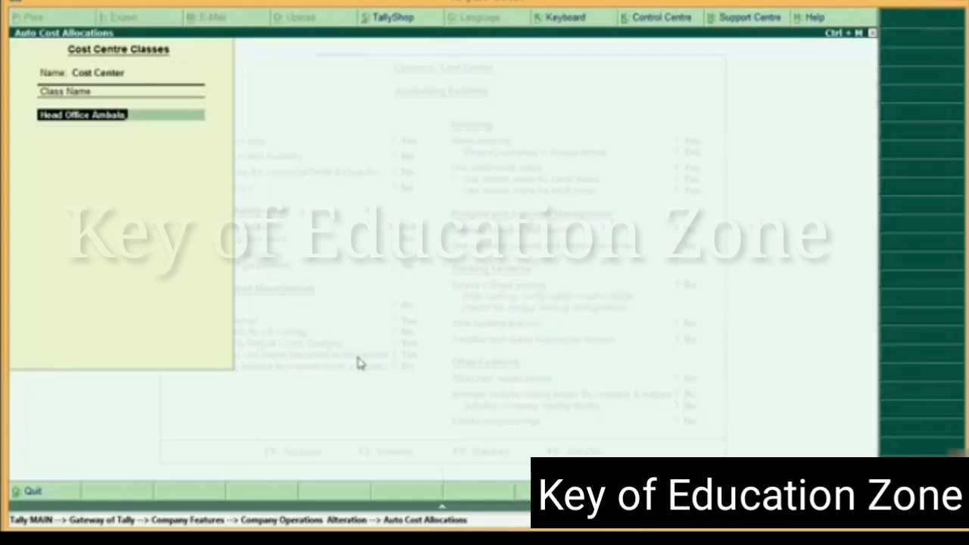
key(Return)
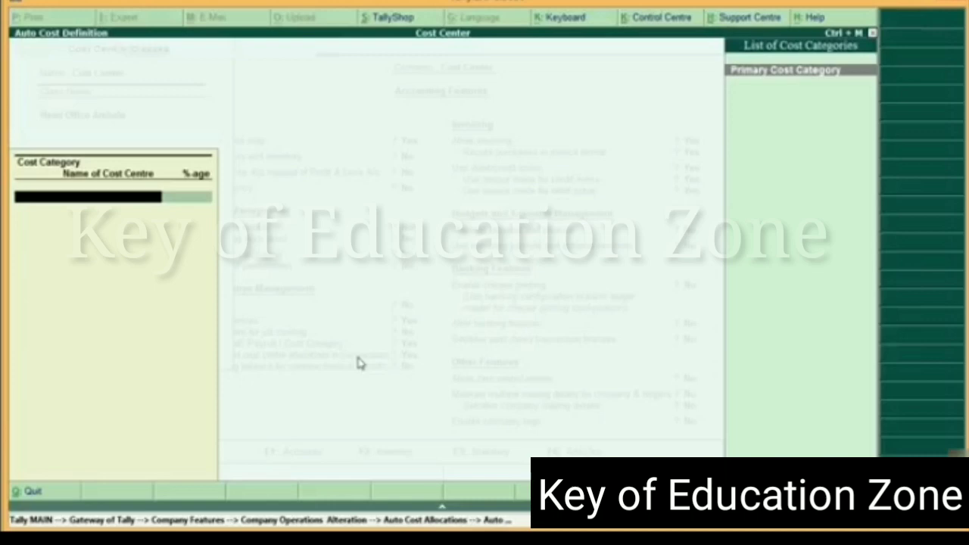
key(Return)
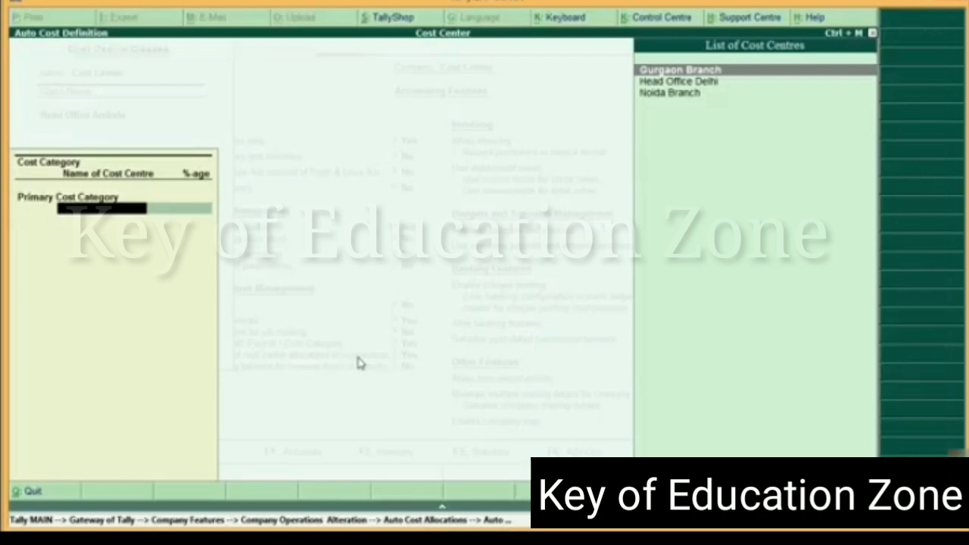
key(Escape)
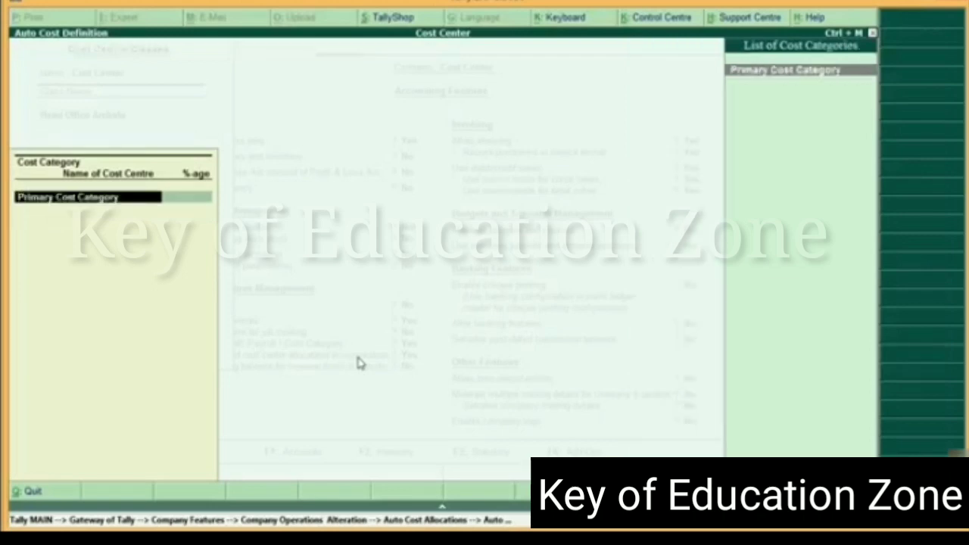
key(Escape)
key(Escape)
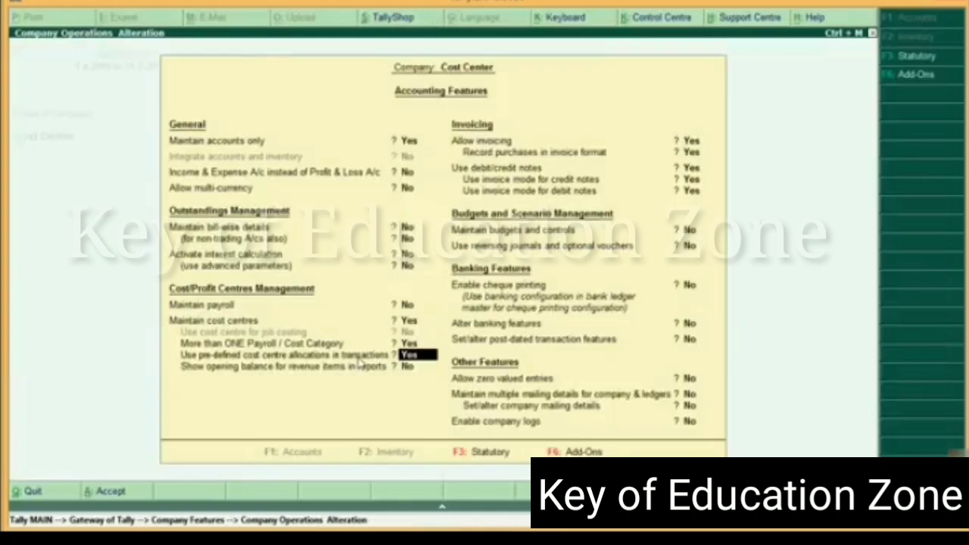
Reopen the cost centre classes and rename the Head Office Ambala class as Head Office Delhi
key(Return)
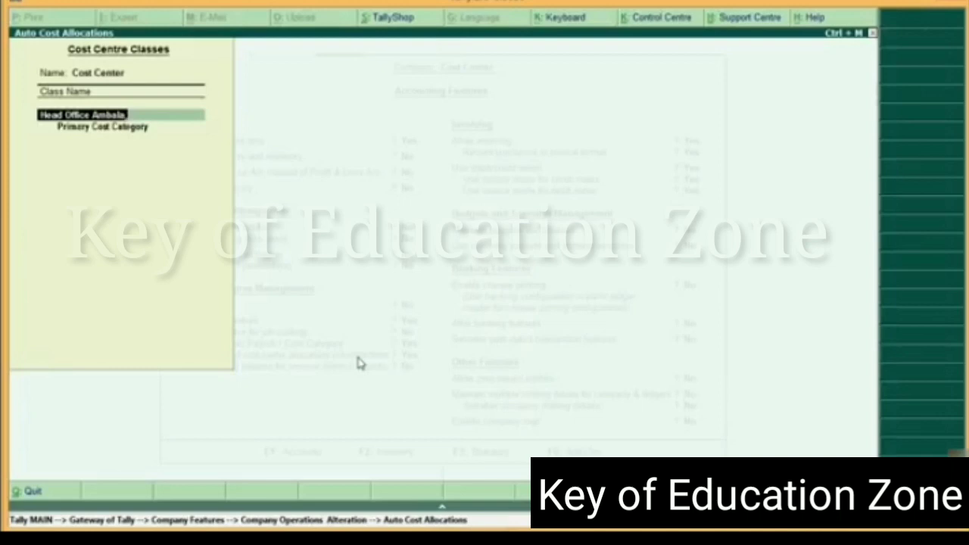
key(BackSpace)
key(BackSpace)
key(BackSpace)
key(BackSpace)
key(BackSpace)
key(BackSpace)
key(BackSpace)
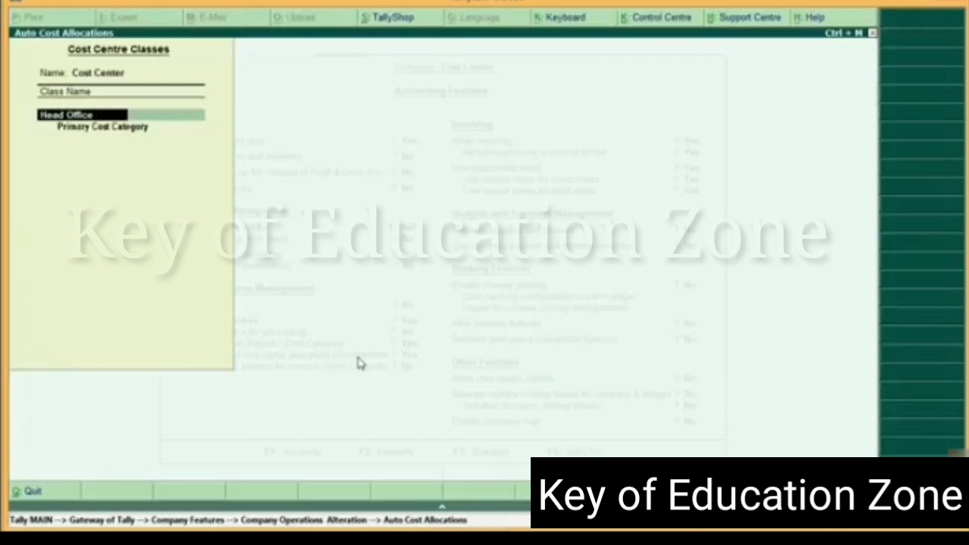
text(Delhi)
key(Return)
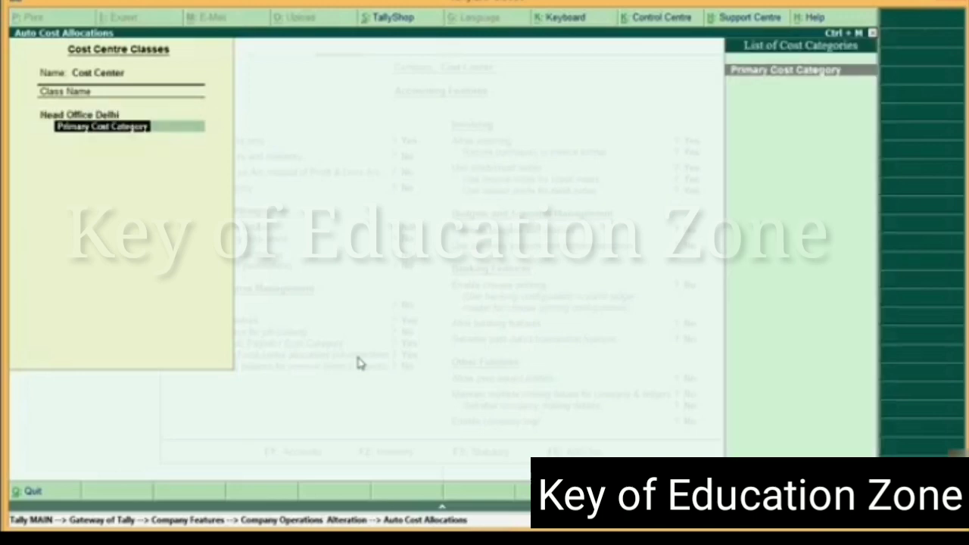
Allocate 100% to the cost centre Head Office Delhi in the class's Primary Cost Category and end its category list
key(Return)
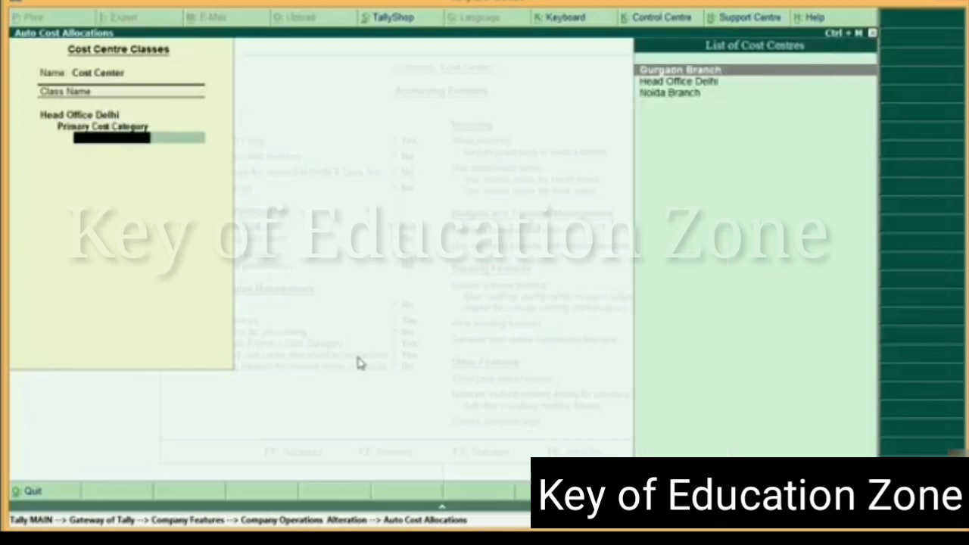
key(Down)
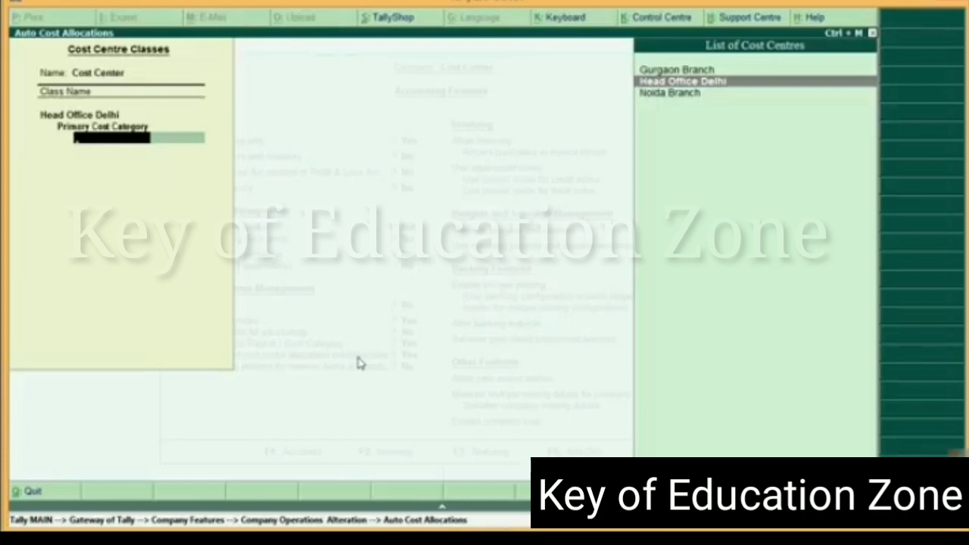
key(Return)
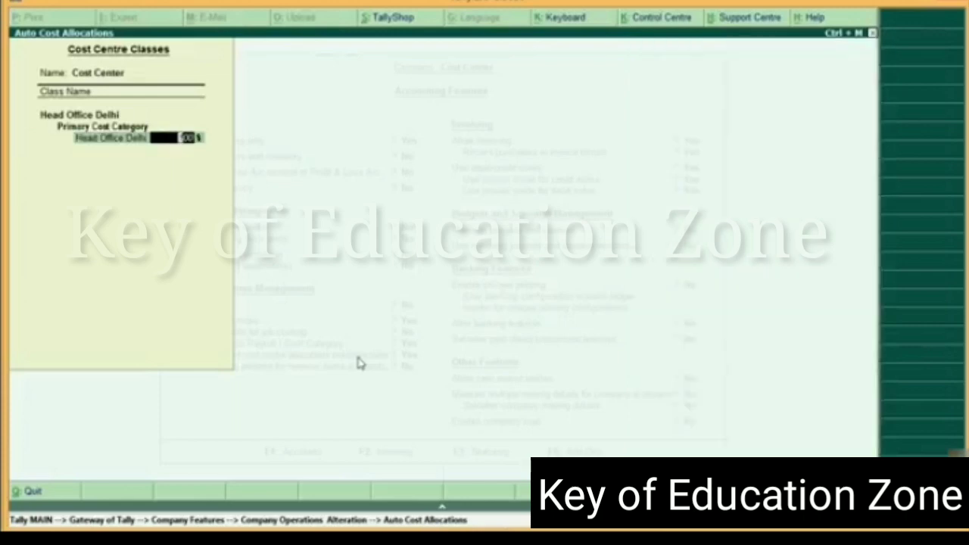
key(Return)
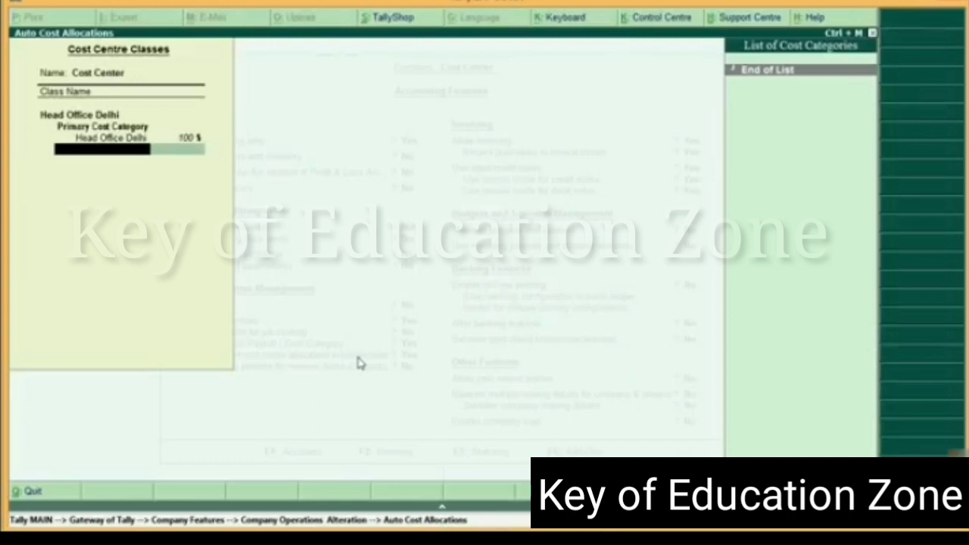
key(Return)
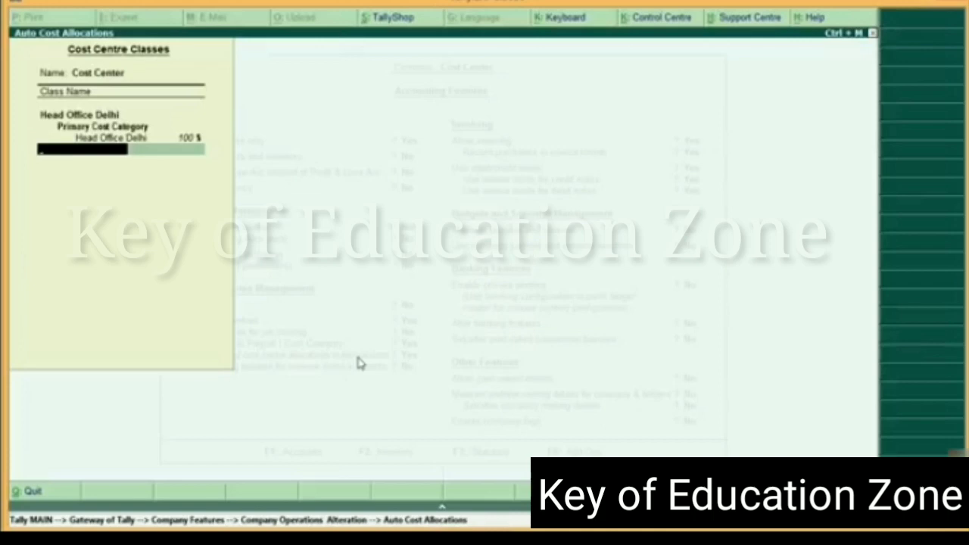
Add the class Gurgaon Branch, allocating 100% to the Gurgaon Branch cost centre in the Primary Cost Category
text(Gurgaon Branch,)
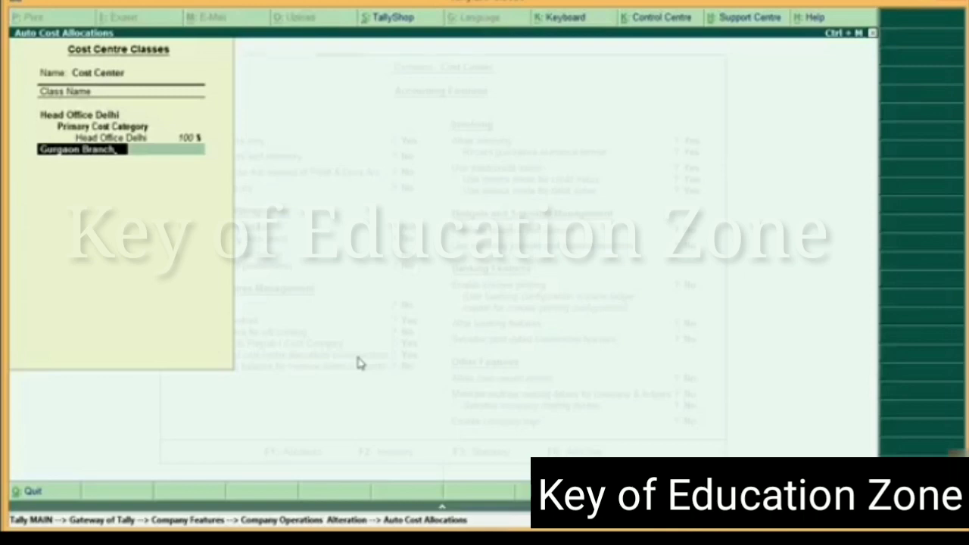
key(Return)
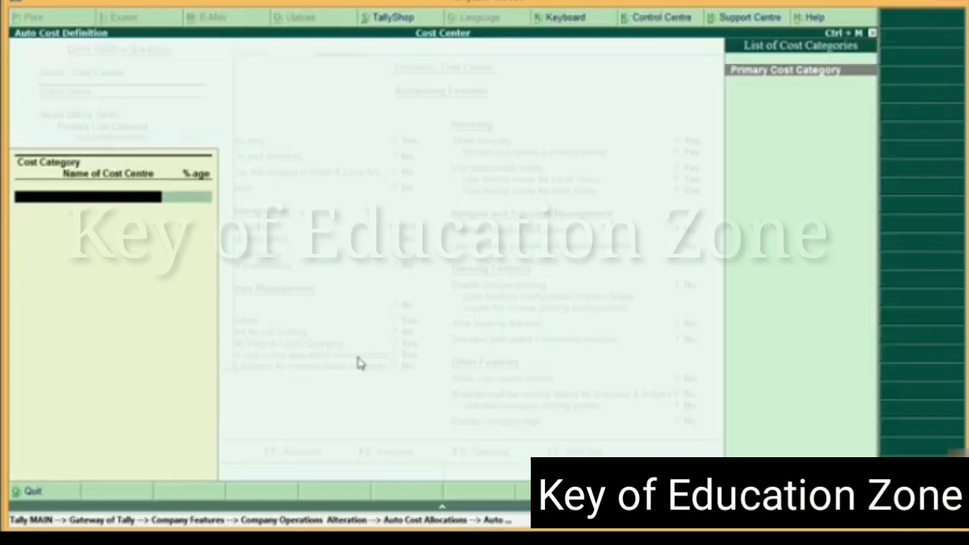
key(Return)
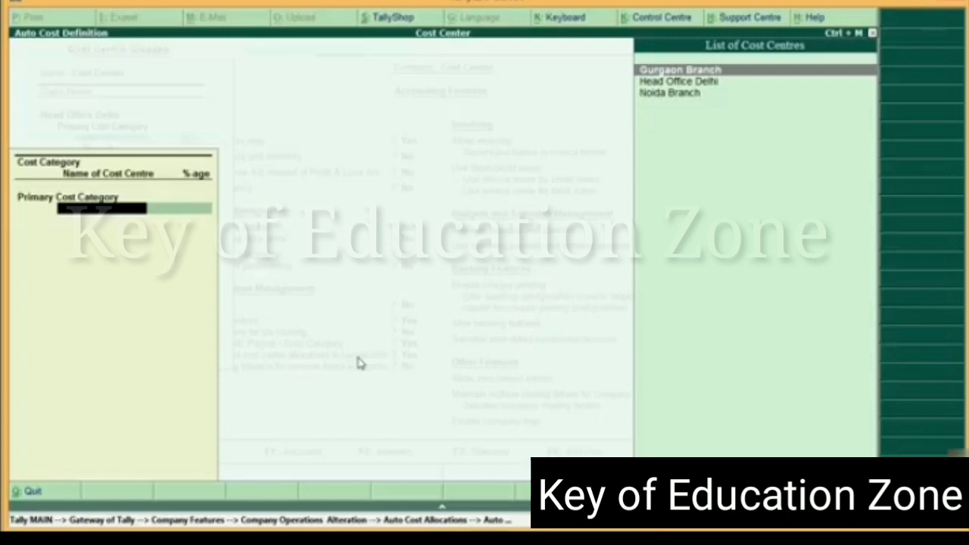
key(Return)
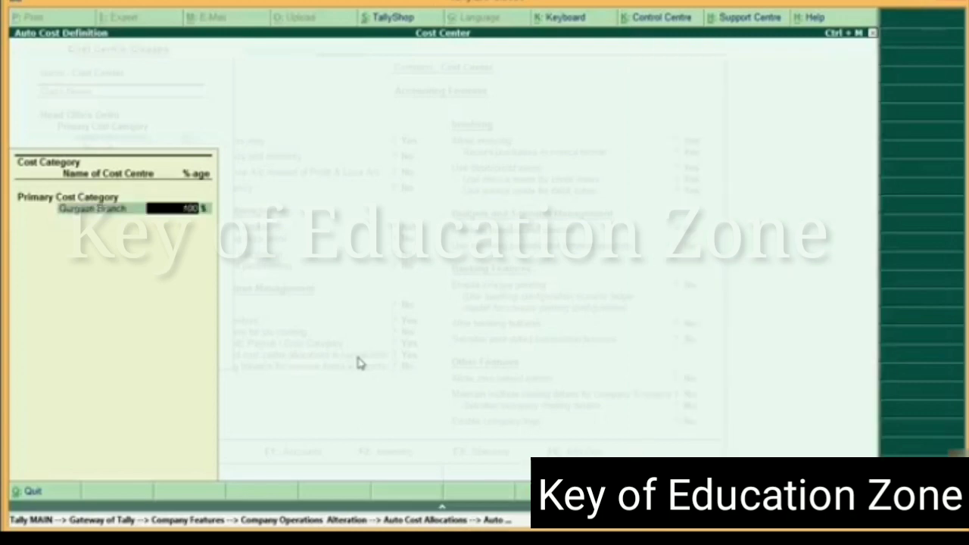
key(Return)
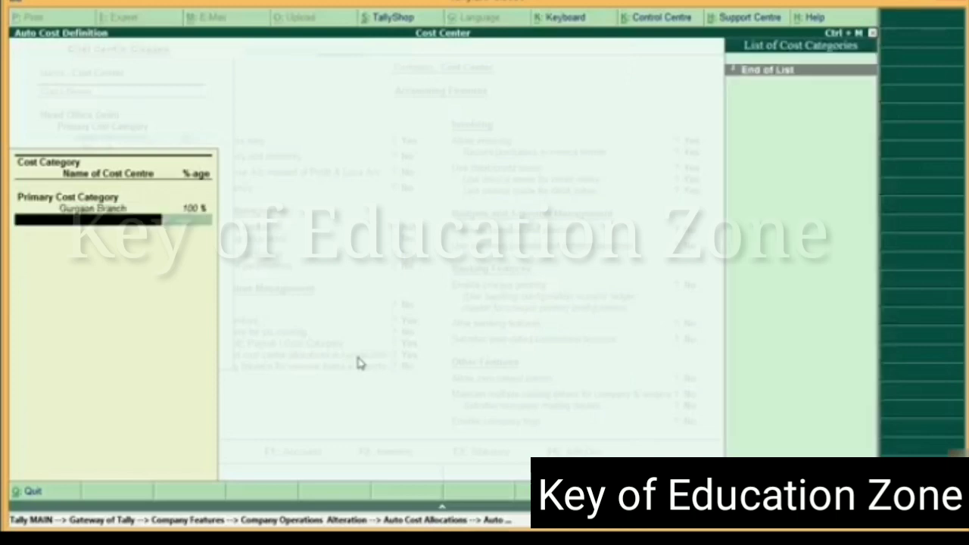
key(Return)
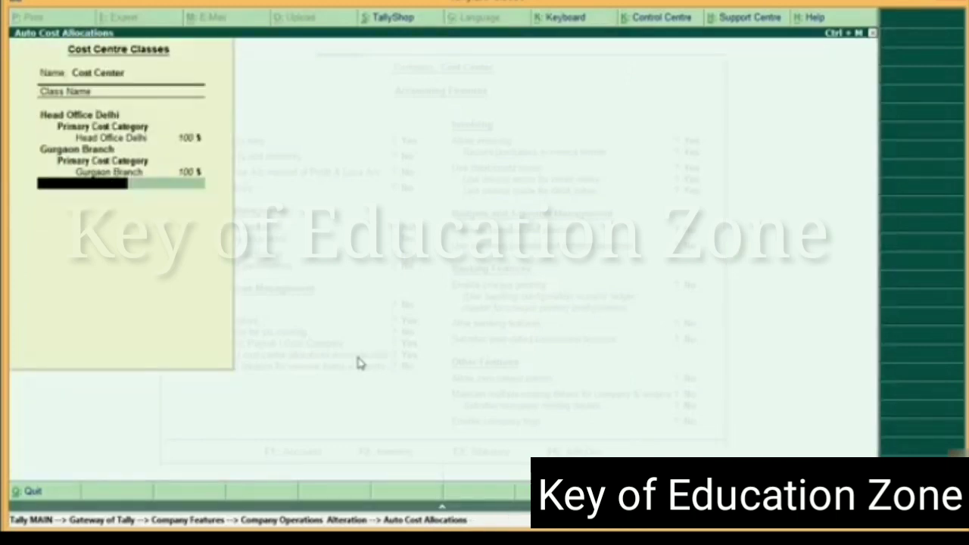
Add the class Noida Branch, allocating 100% to the Noida Branch cost centre in the Primary Cost Category, and save the cost centre classes
text(Noida Branch)
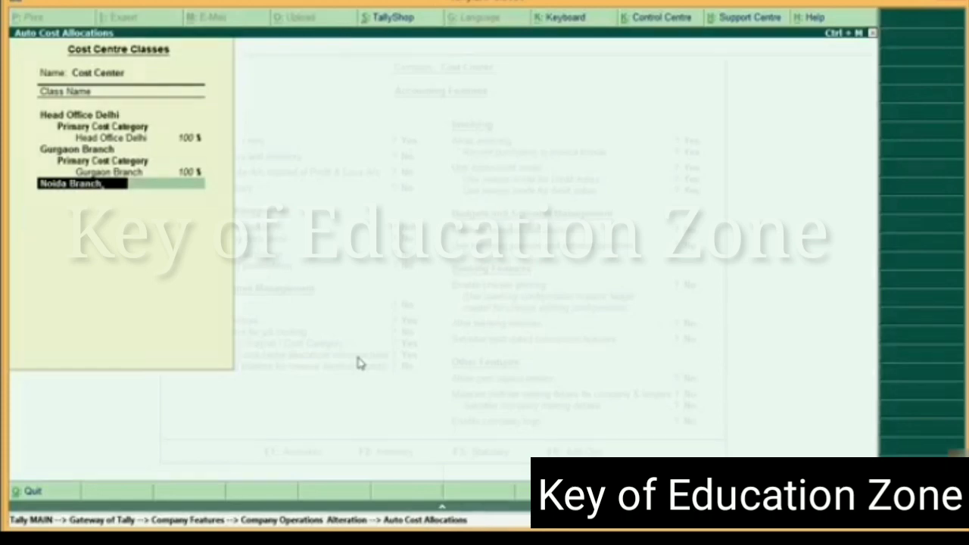
key(Return)
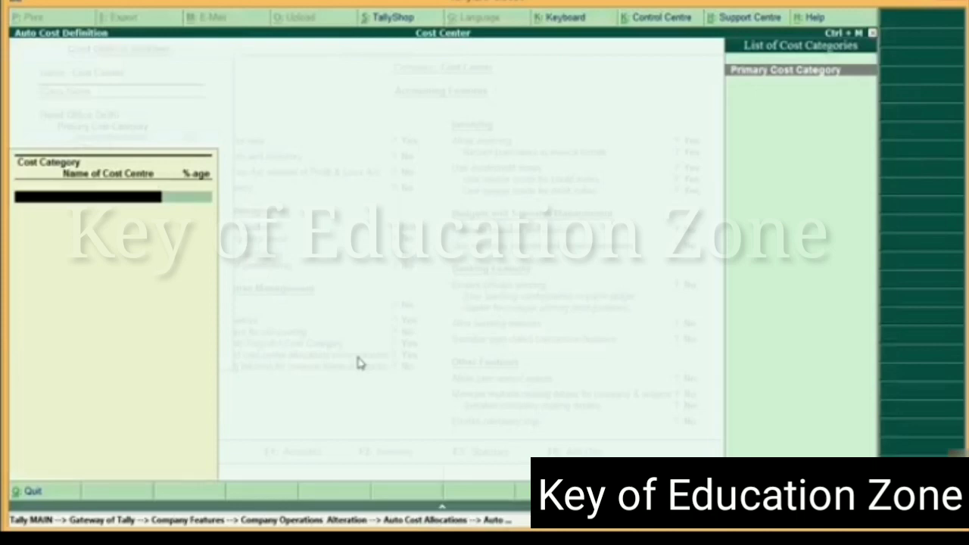
key(Return)
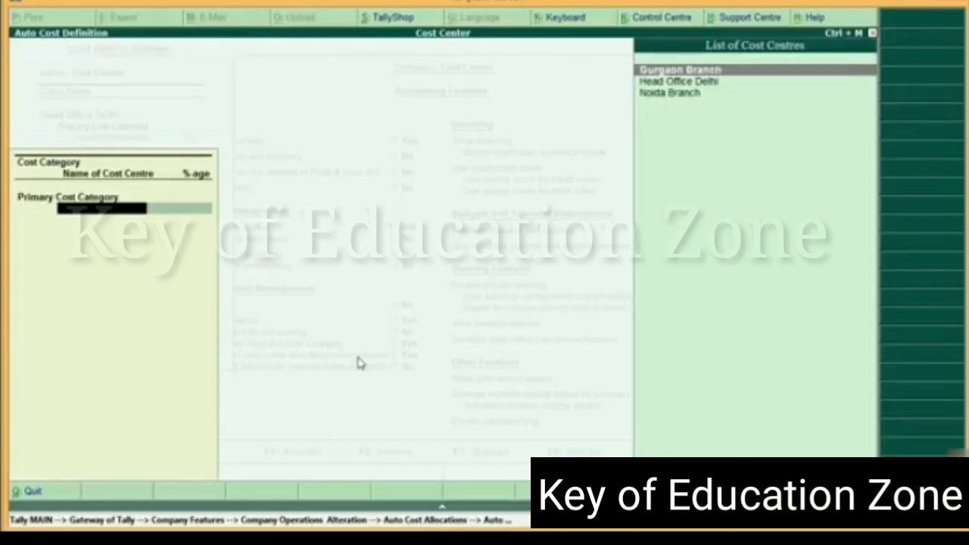
key(Down)
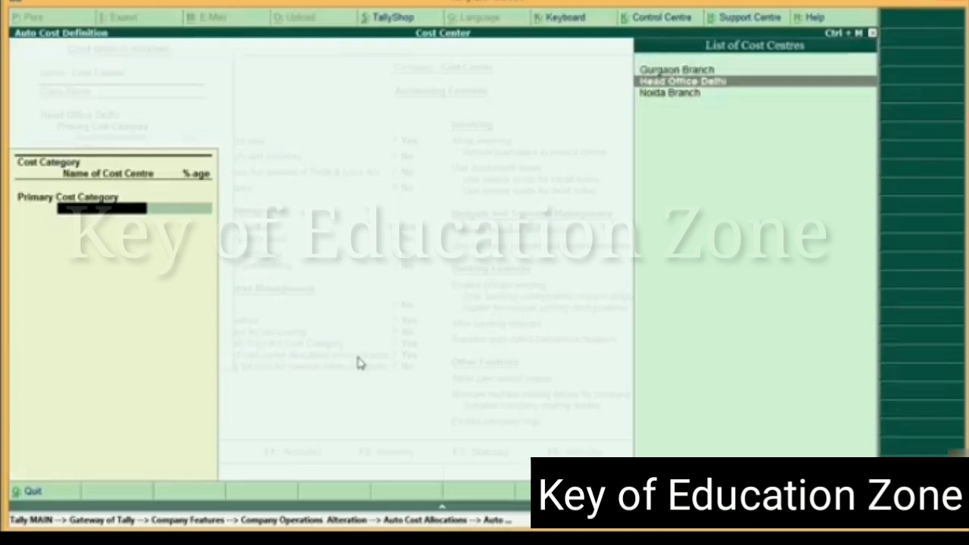
key(Down)
key(Return)
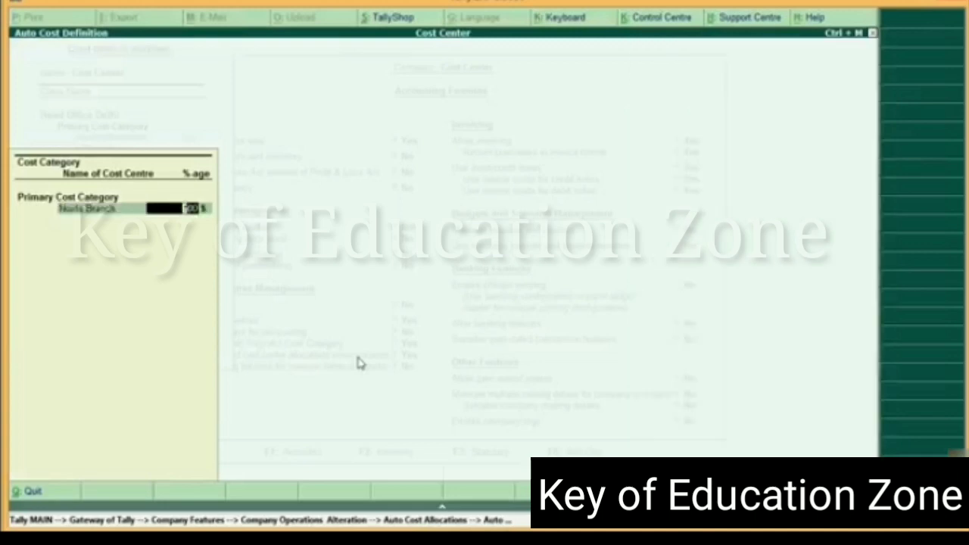
key(Return)
key(Return)
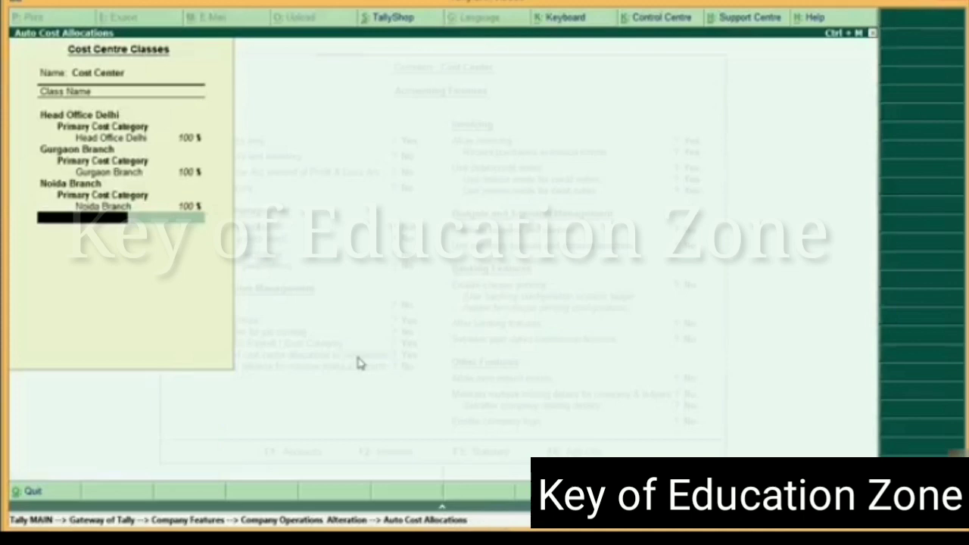
key(ctrl+a)
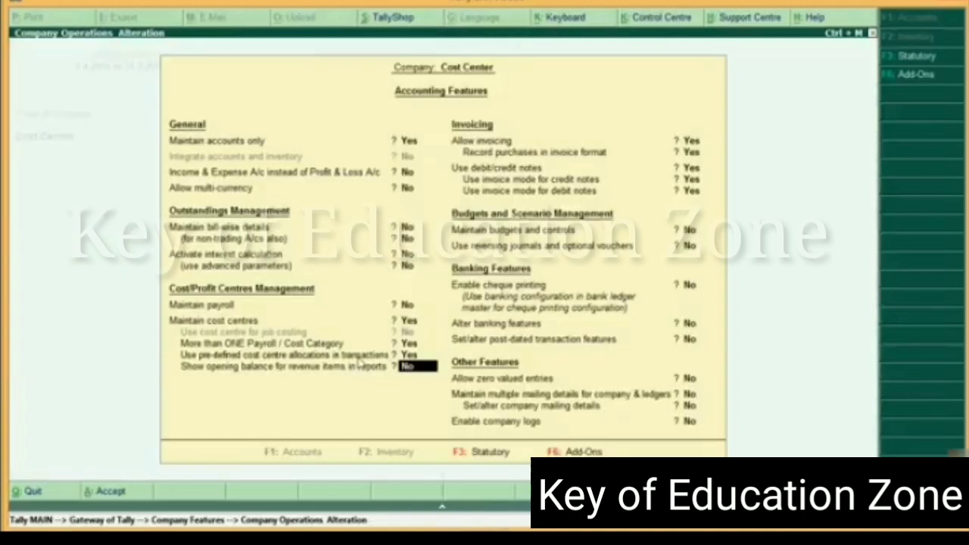
Reopen the pre-defined cost centre classes and review the allocations of the head office, Gurgaon and Noida classes
key(Up)
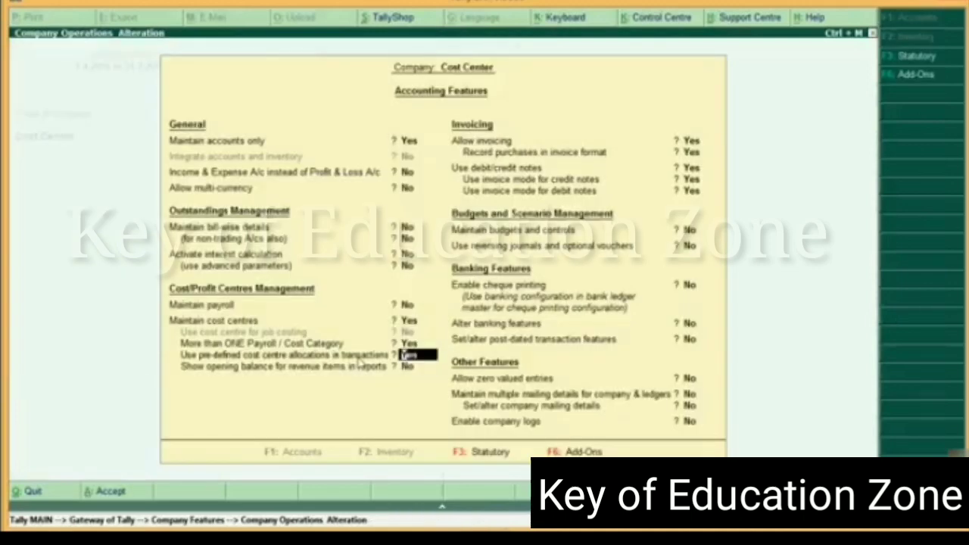
key(Return)
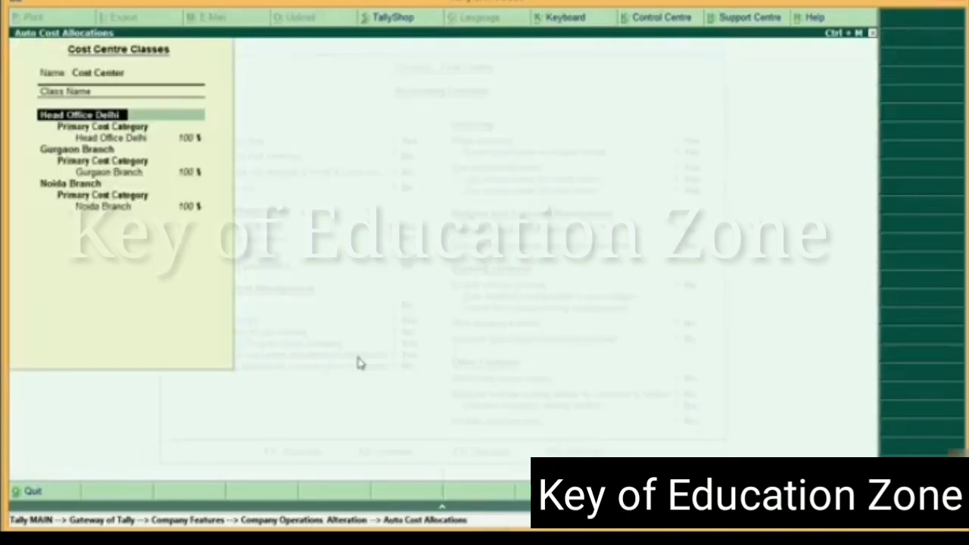
key(Return)
key(Return)
key(Return)
key(Return)
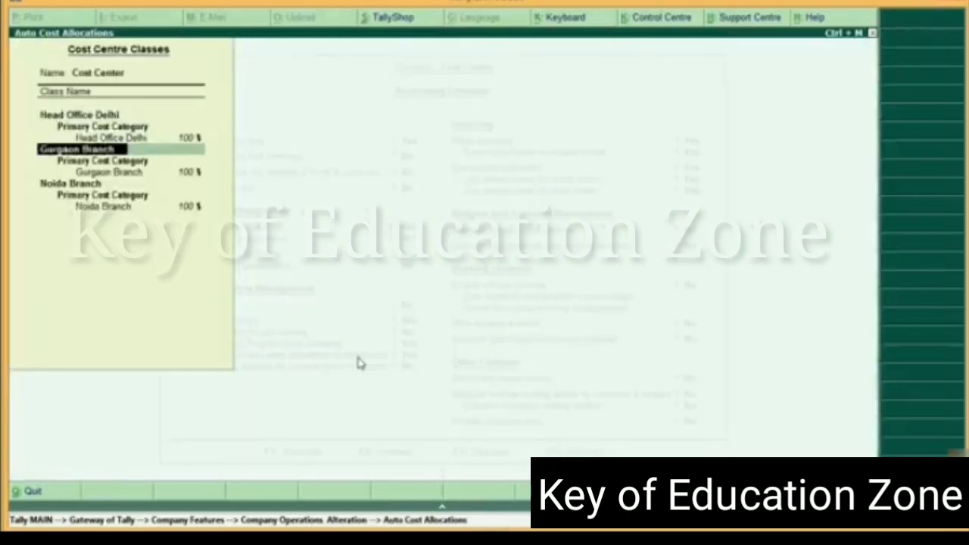
key(Return)
key(Return)
key(Return)
key(Return)
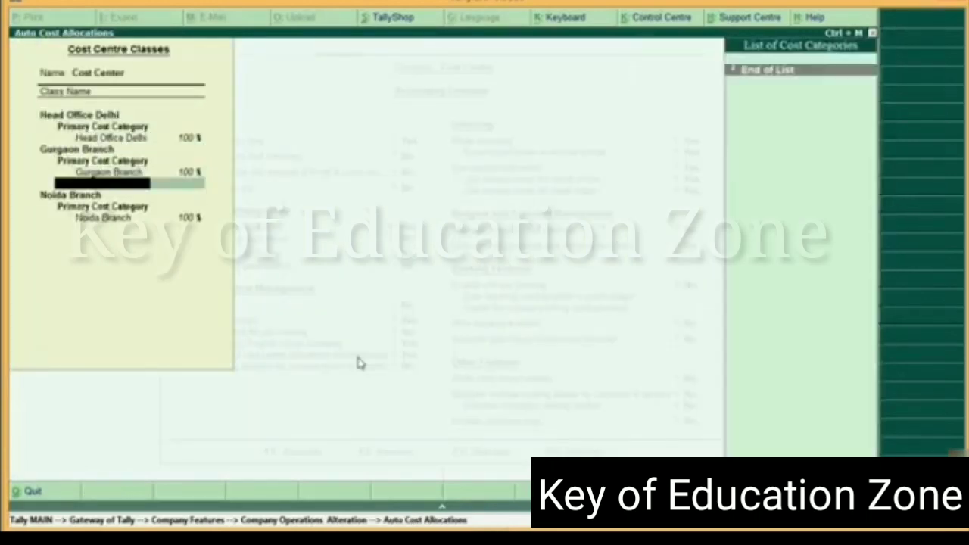
key(Return)
key(Return)
key(Return)
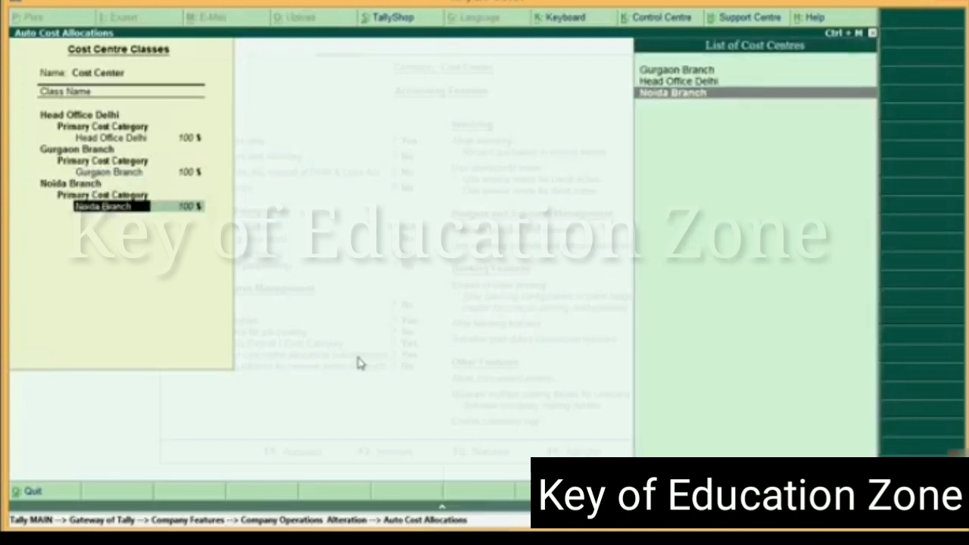
key(Return)
key(Return)
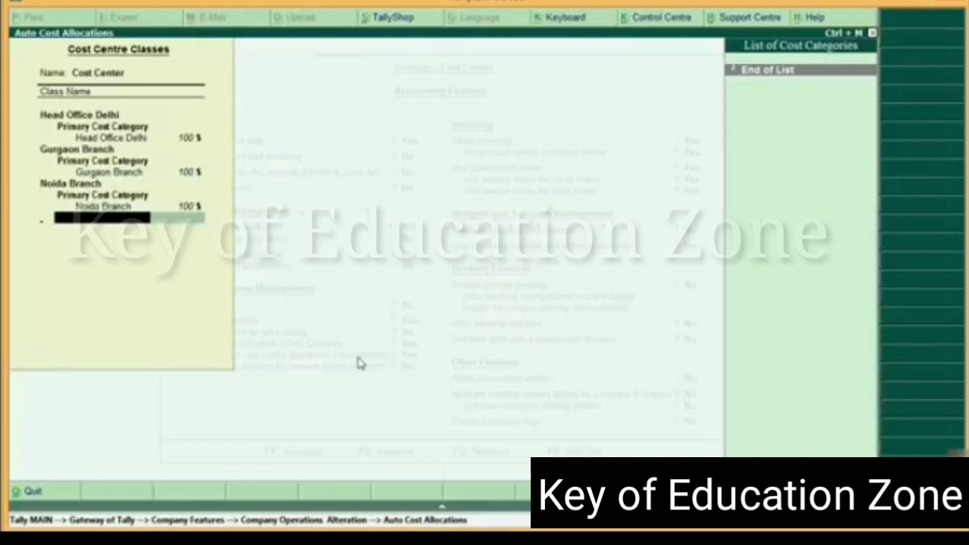
End the class list, accept the accounting features and return to the Gateway of Tally
key(Return)
key(Return)
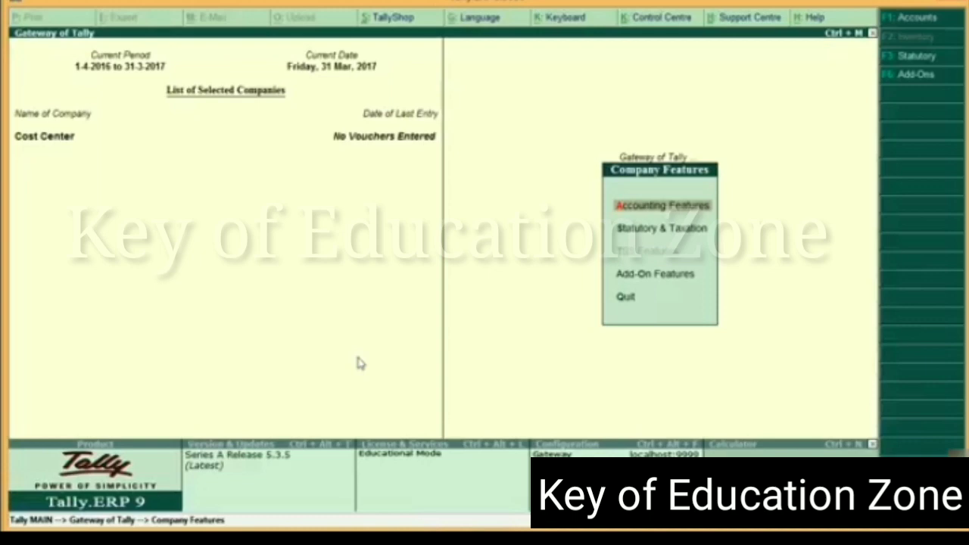
key(Escape)
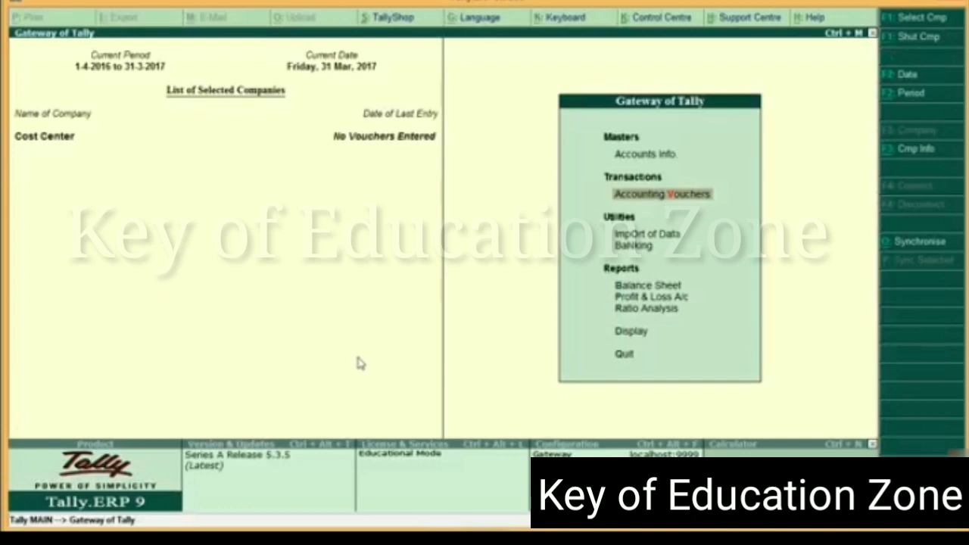
Open accounting voucher entry and change the period to run from 1-4-2017 to 31-3-2017
key(Return)
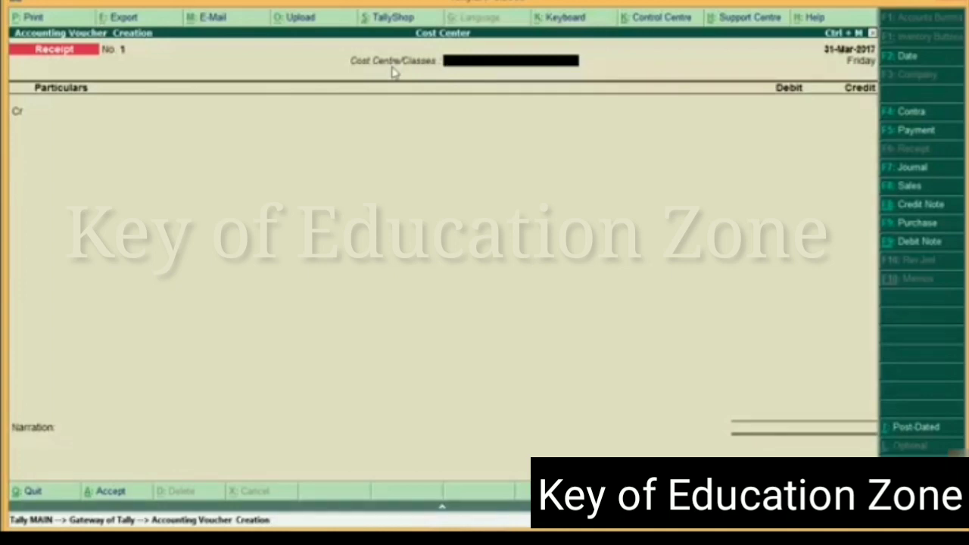
key(alt+F2)
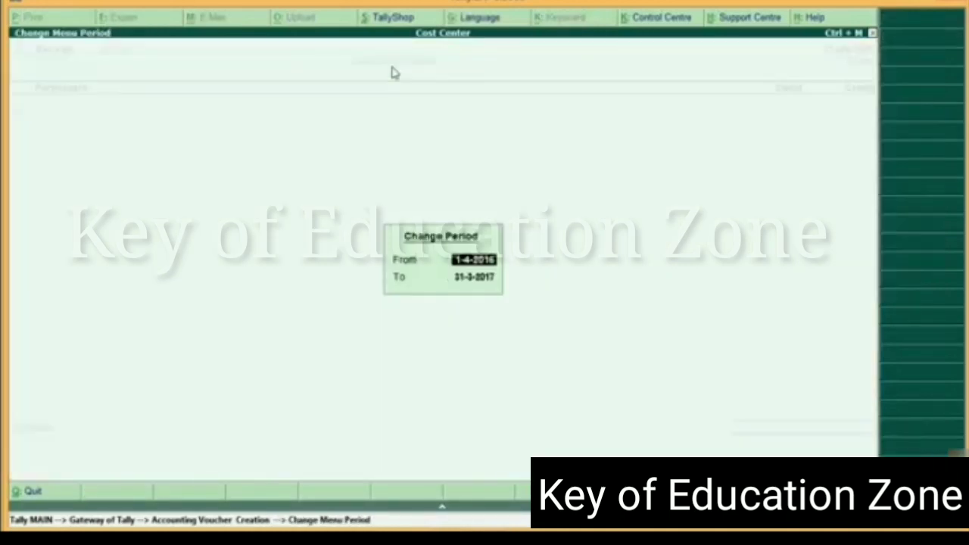
text(1-4-2017)
key(Return)
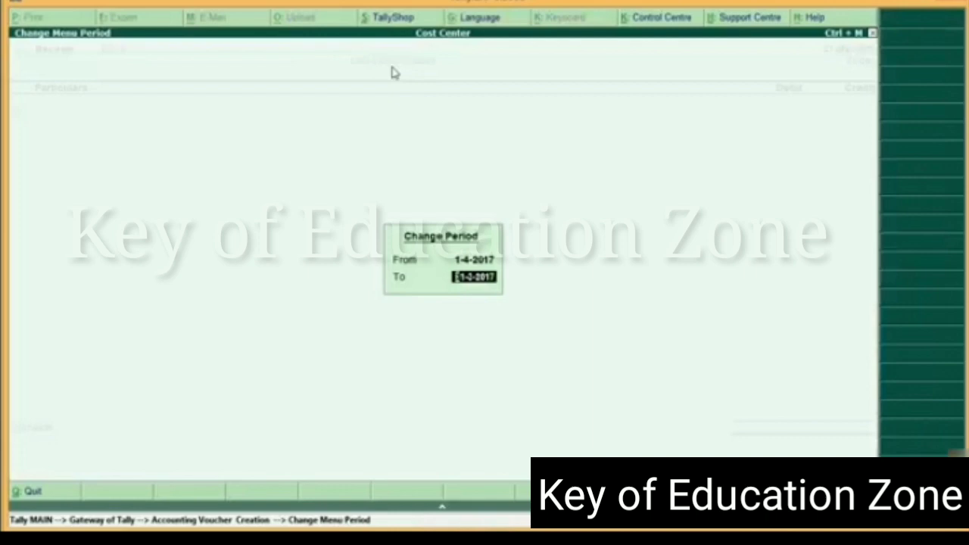
text(31-3-2017)
key(Return)
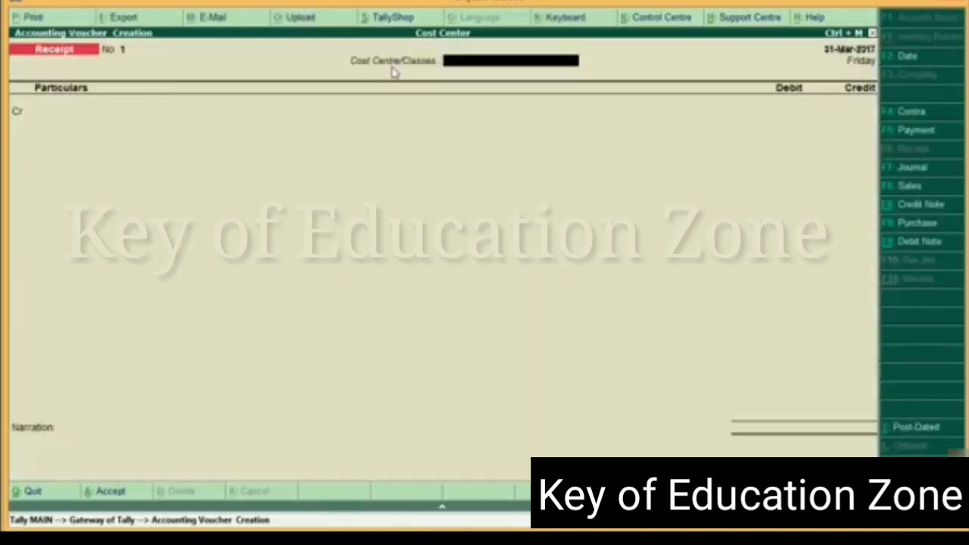
Set the voucher date to 1-4-2017 and start a payment voucher with the Head Office Delhi cost centre class
key(F2)
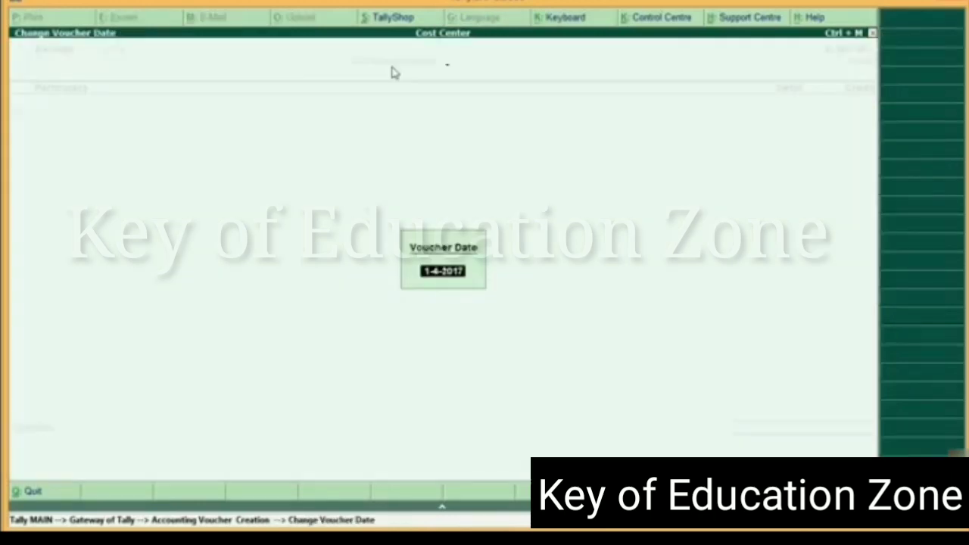
key(Return)
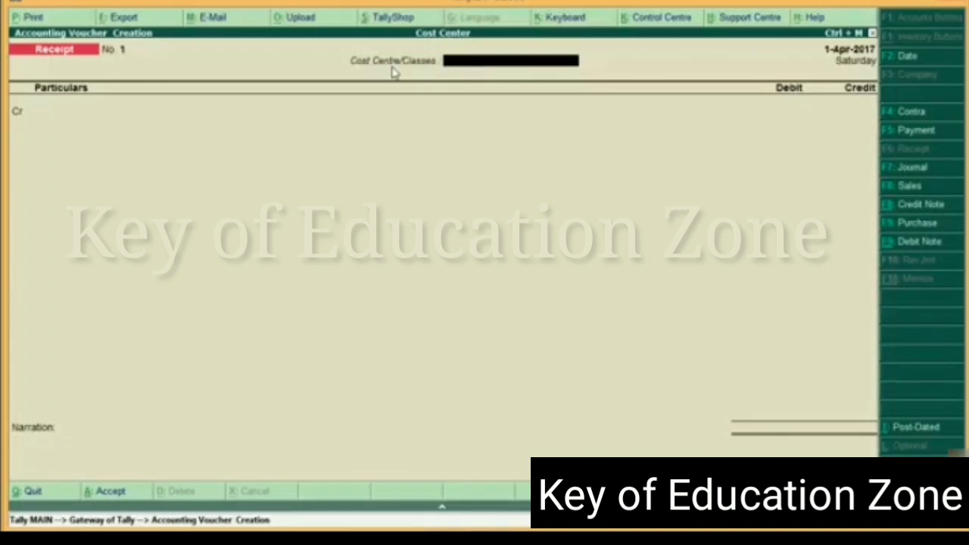
key(F5)
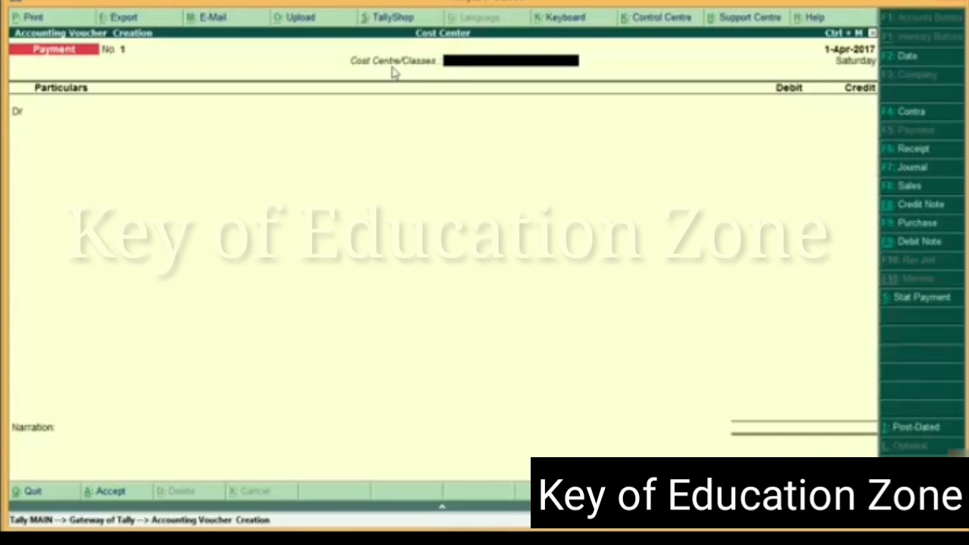
text(A)
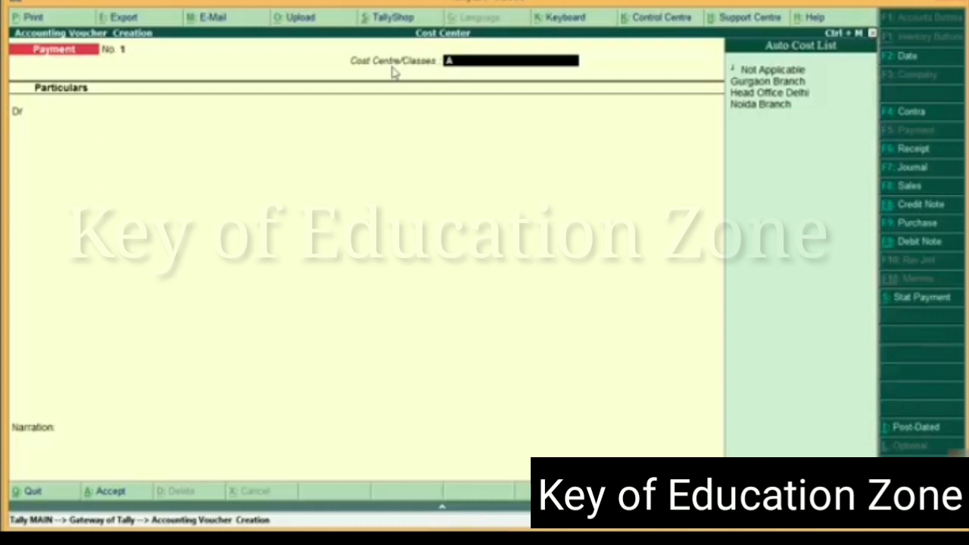
key(Down)
key(Down)
key(Down)
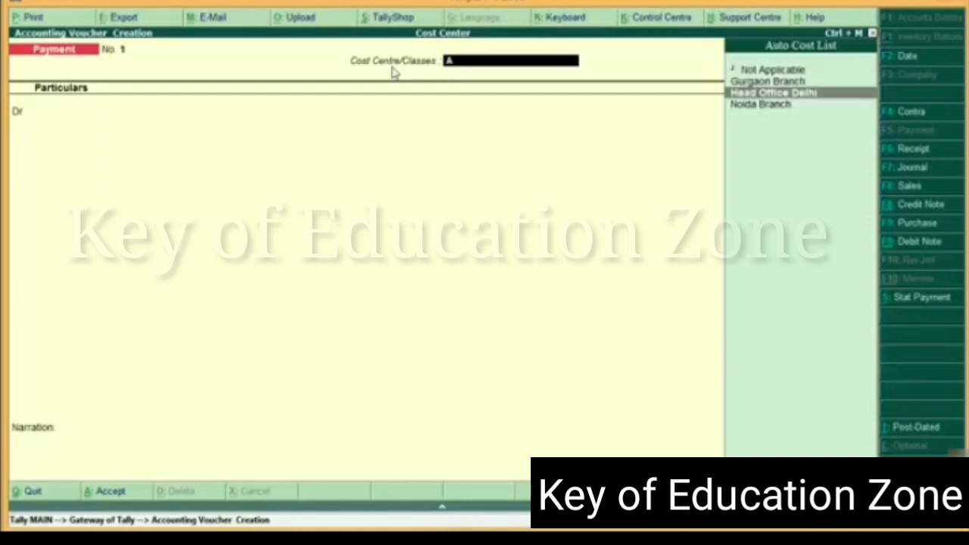
key(Return)
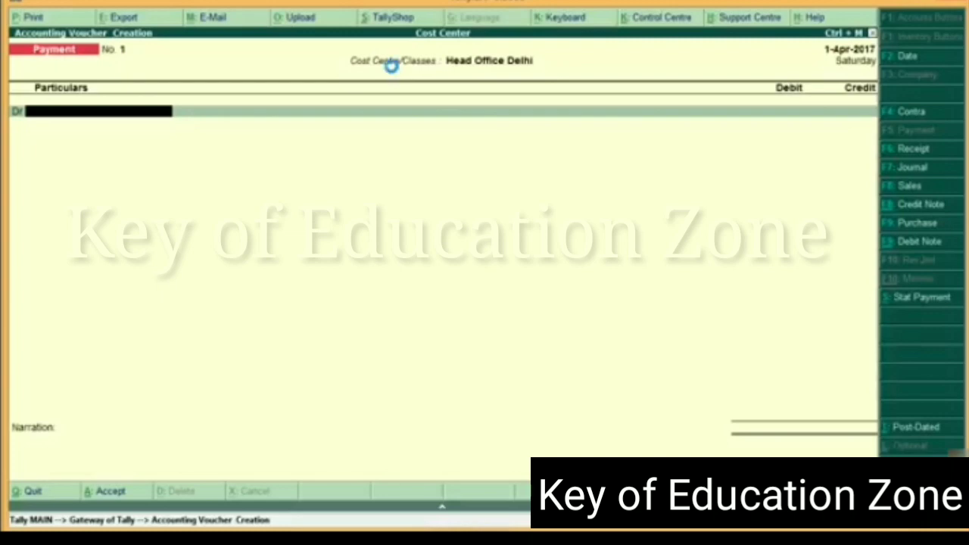
Create a ledger named Machinery under Fixed Assets from the payment voucher, with cost centres applicable set to Yes
key(alt+c)
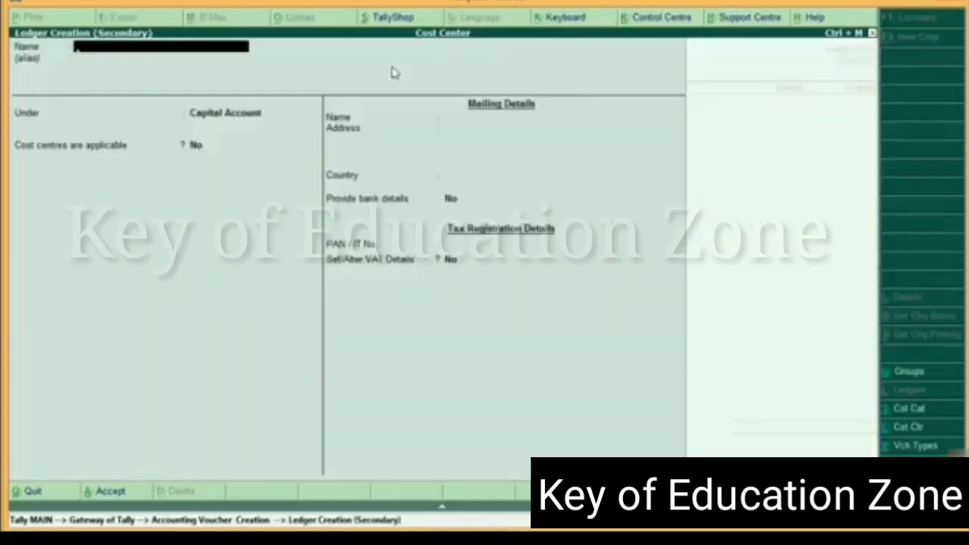
text(Machinery)
key(Return)
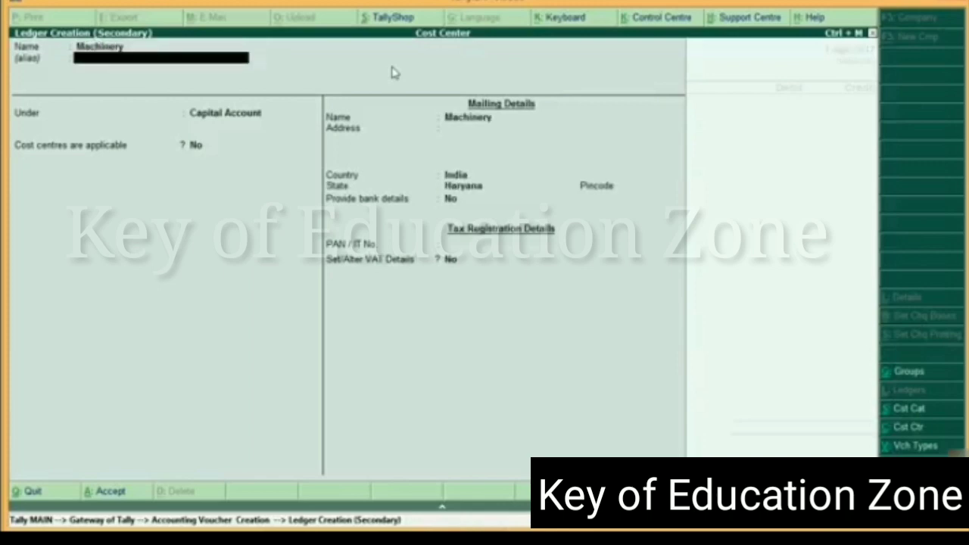
key(Return)
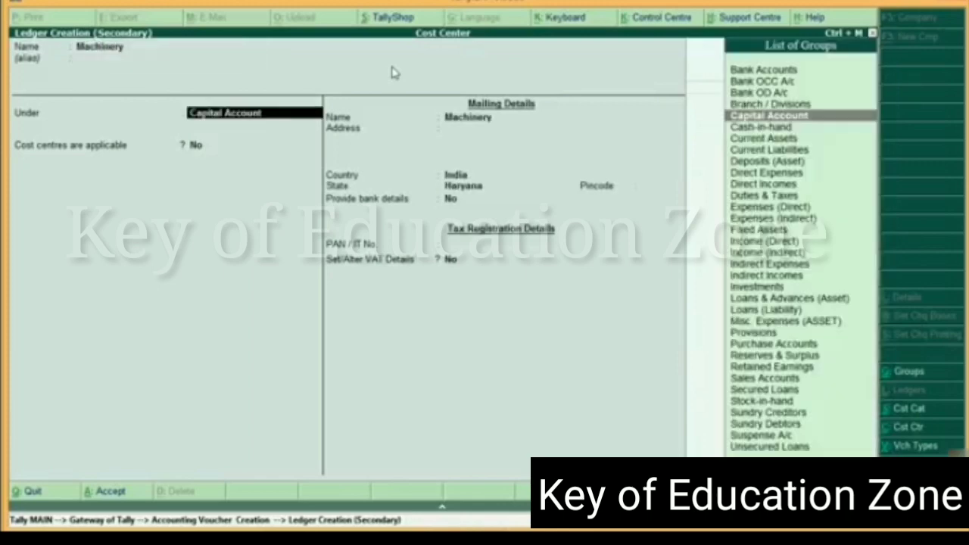
text(Fix)
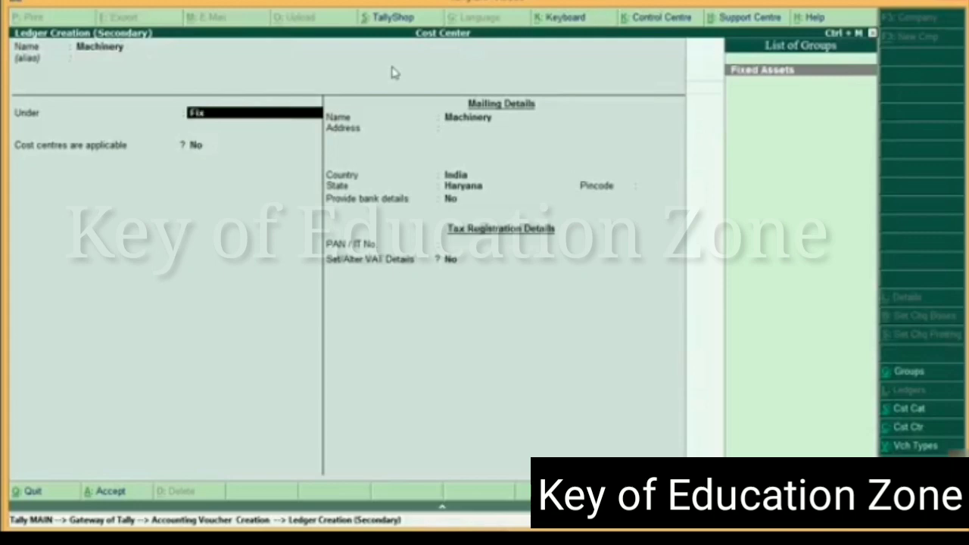
key(Return)
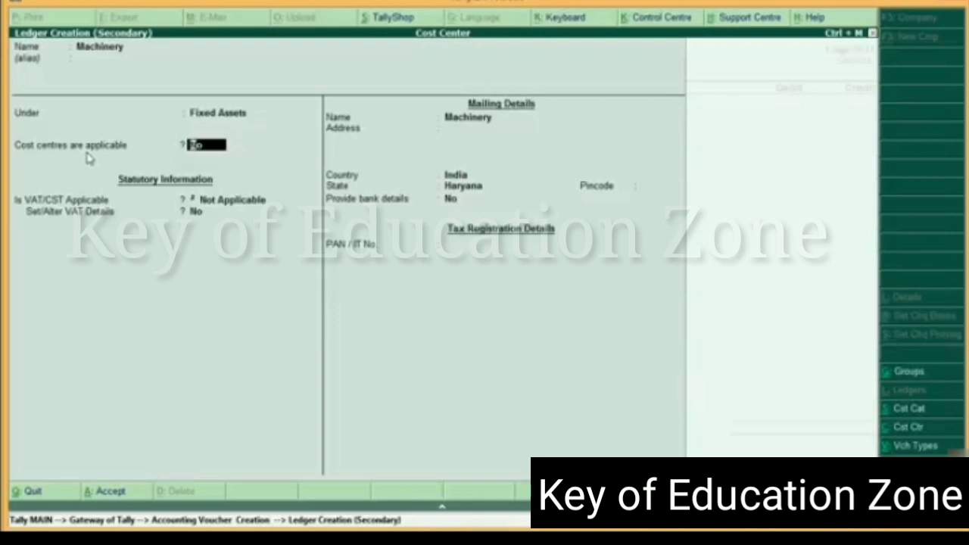
text(y)
key(Return)
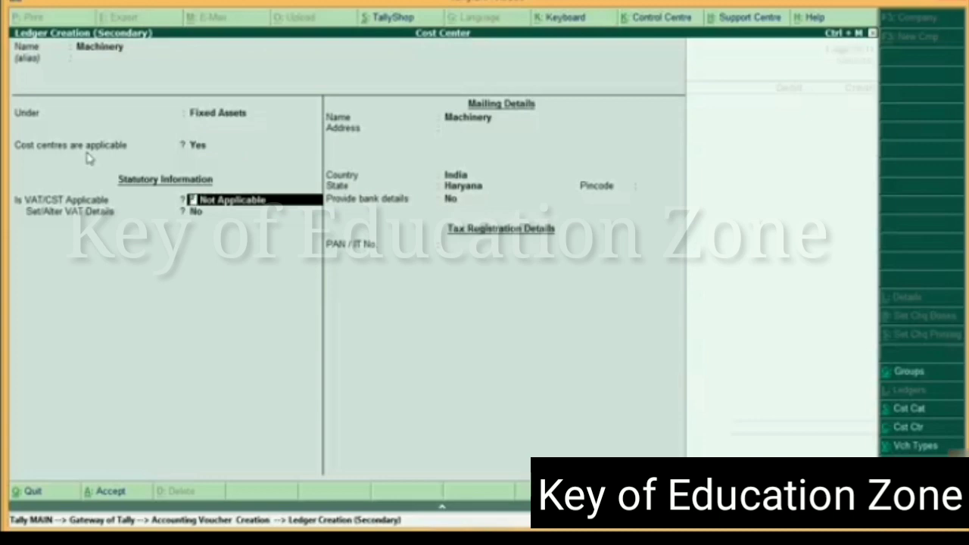
key(BackSpace)
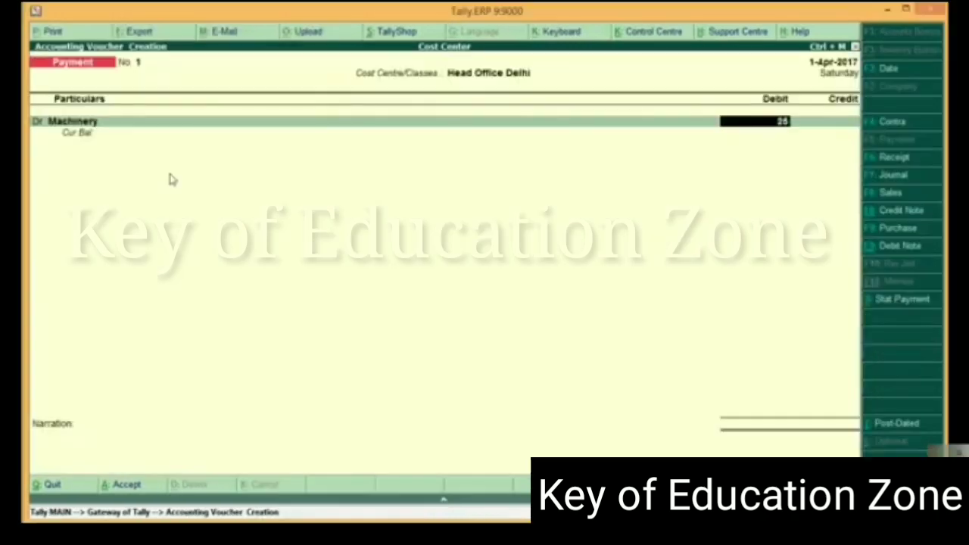
Debit Machinery with 25,000 and credit Cash with the same amount in the payment voucher
text(000)
key(Return)
key(Return)
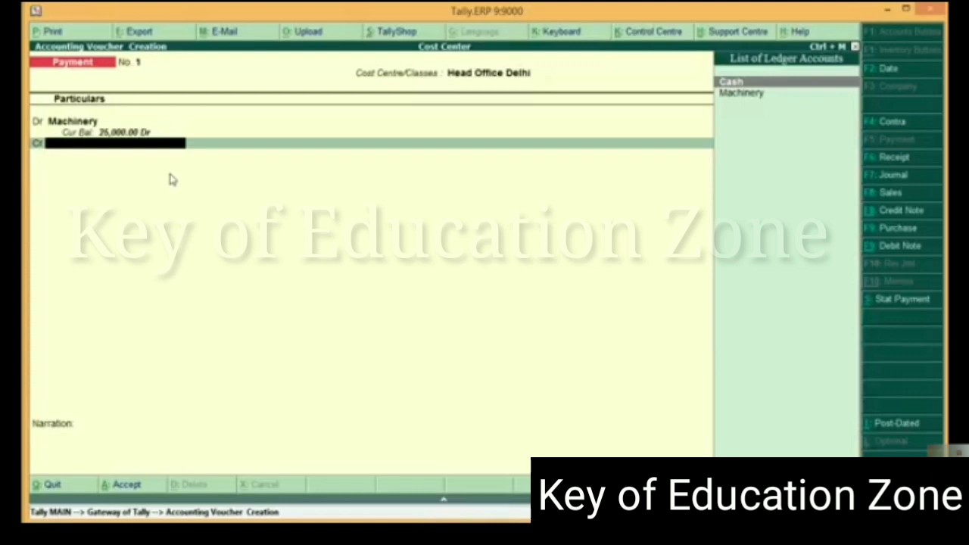
key(Return)
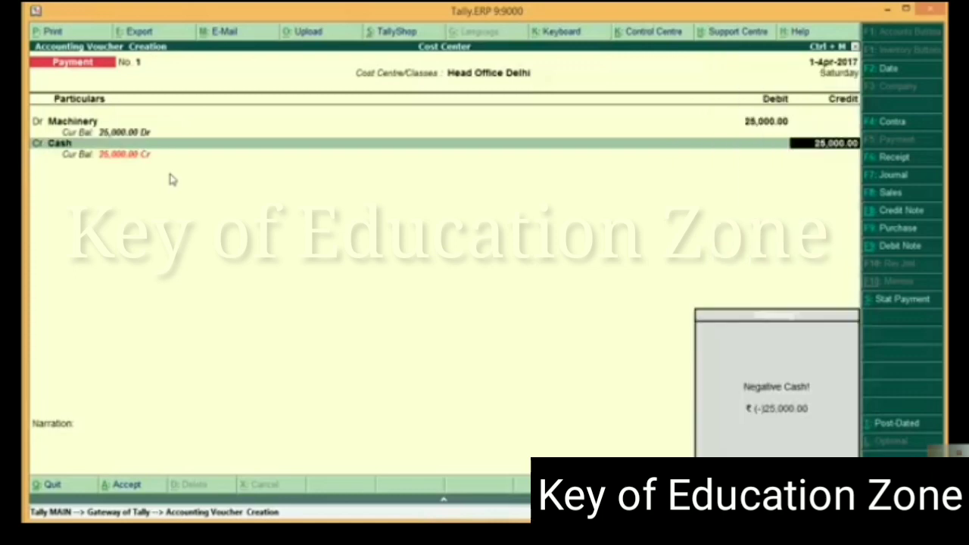
key(Return)
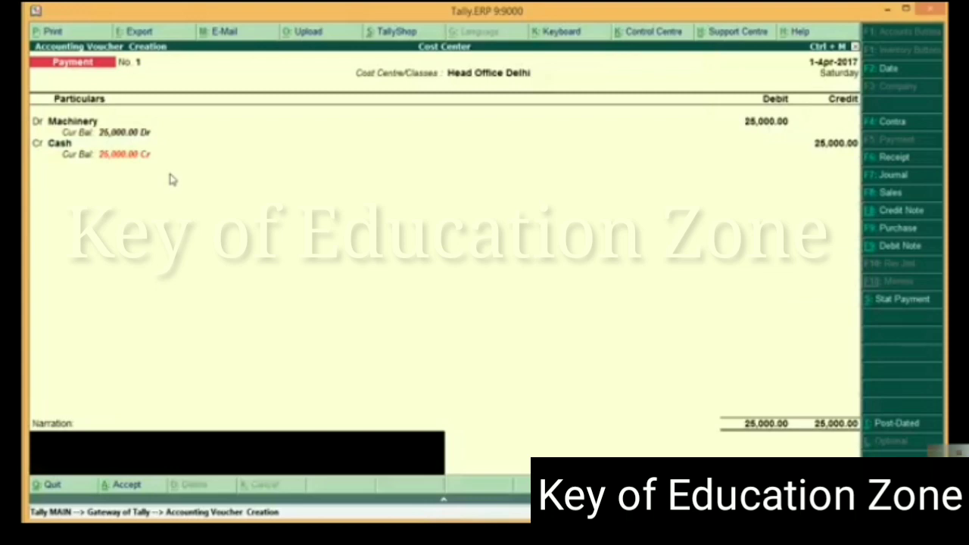
Save the Head Office Delhi machinery payment and start a new payment voucher with the Gurgaon Branch cost centre class
key(Return)
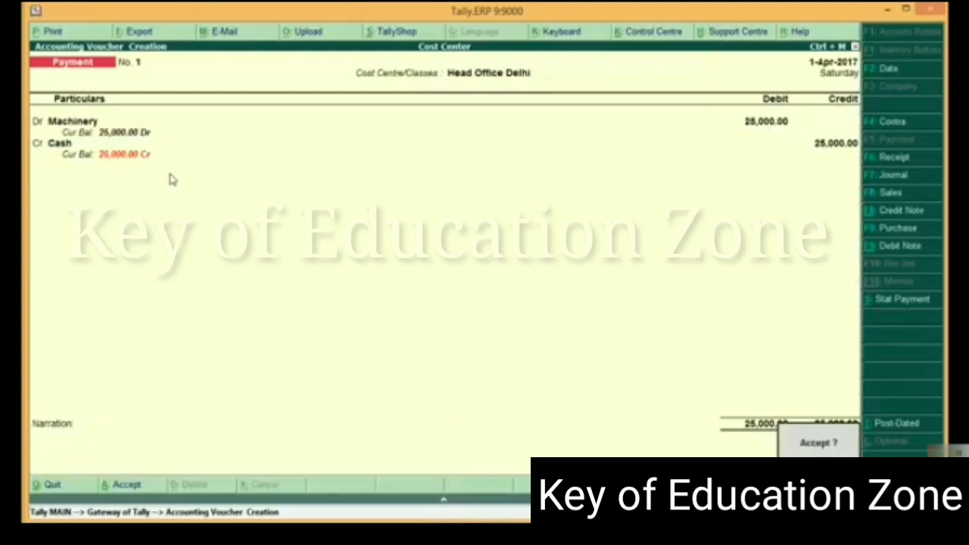
key(Return)
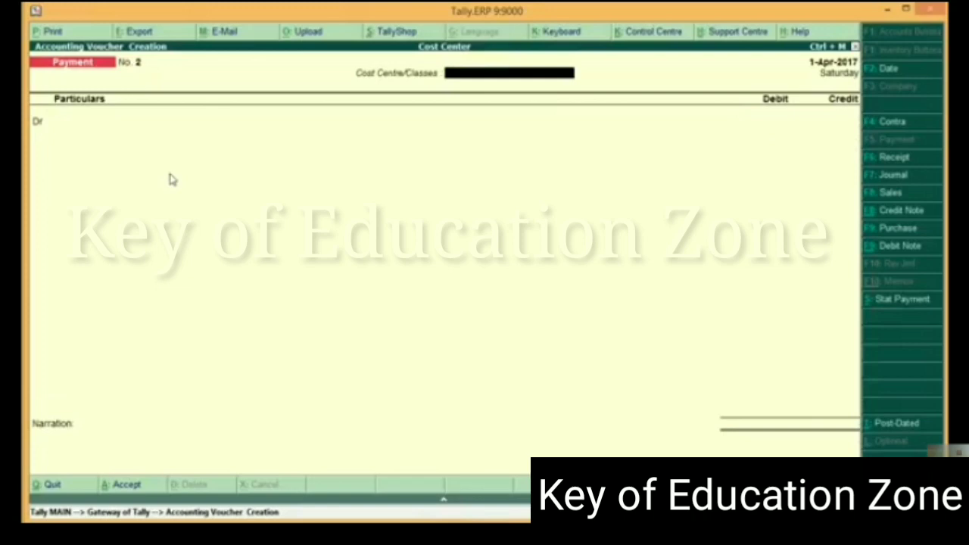
text(Gu)
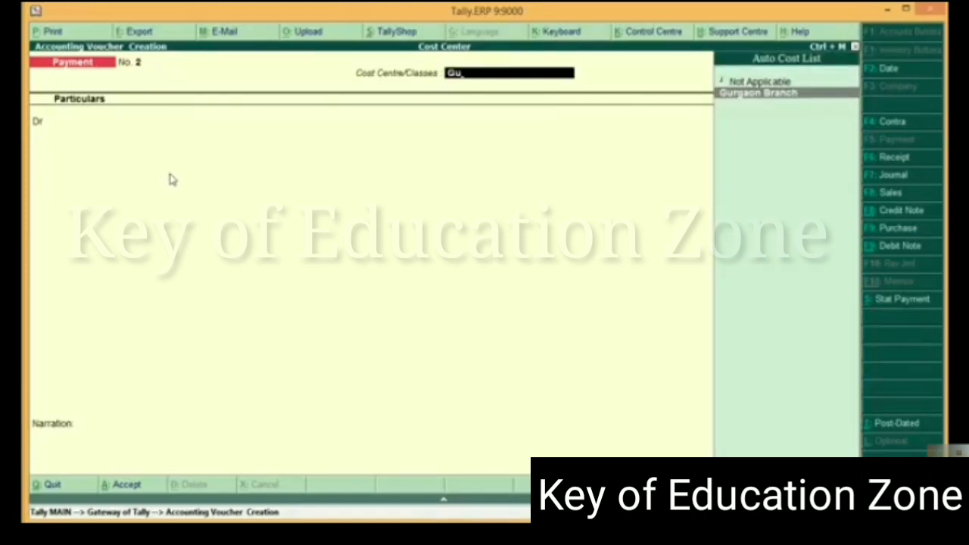
key(Return)
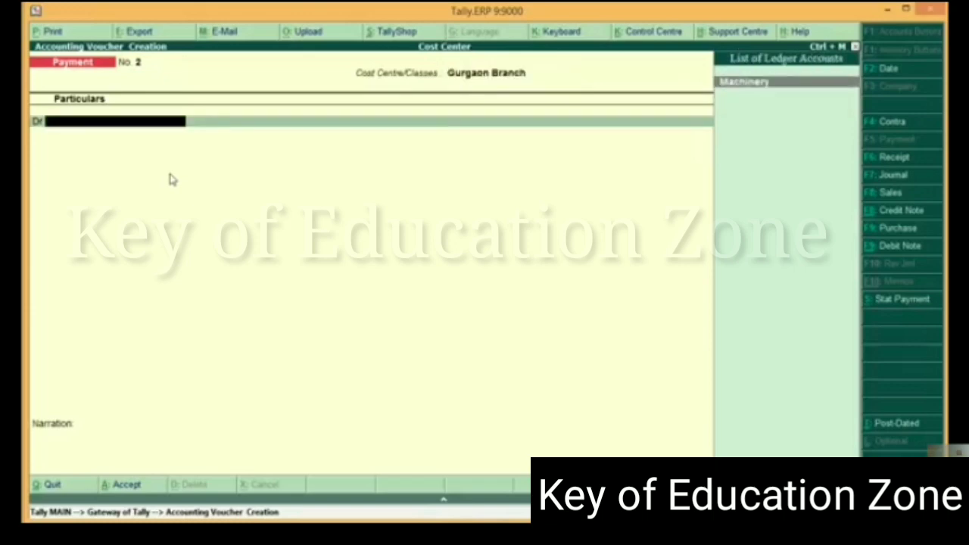
Debit Machinery and credit Cash with 23,000 in the Gurgaon Branch payment voucher, and save it without a narration
key(Return)
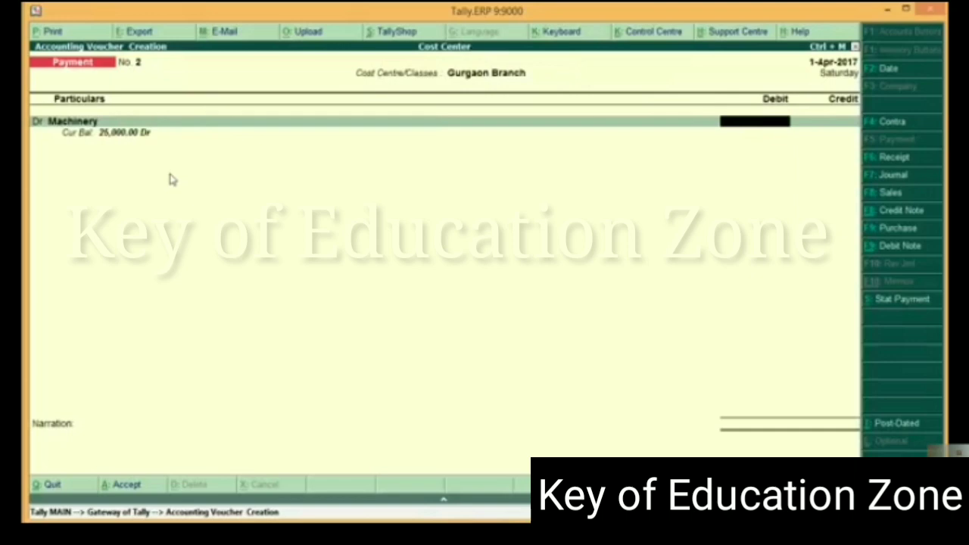
text(25)
key(BackSpace)
text(3000)
key(Return)
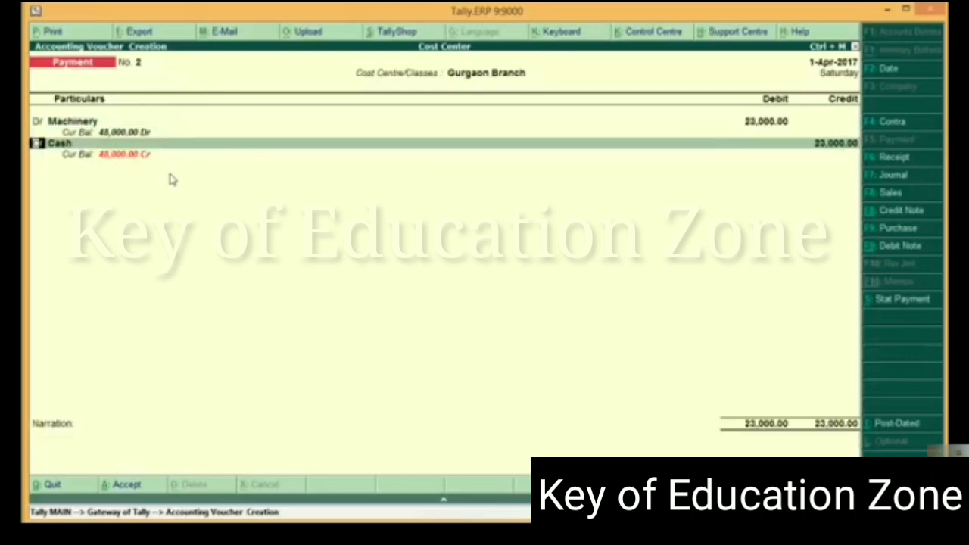
key(Return)
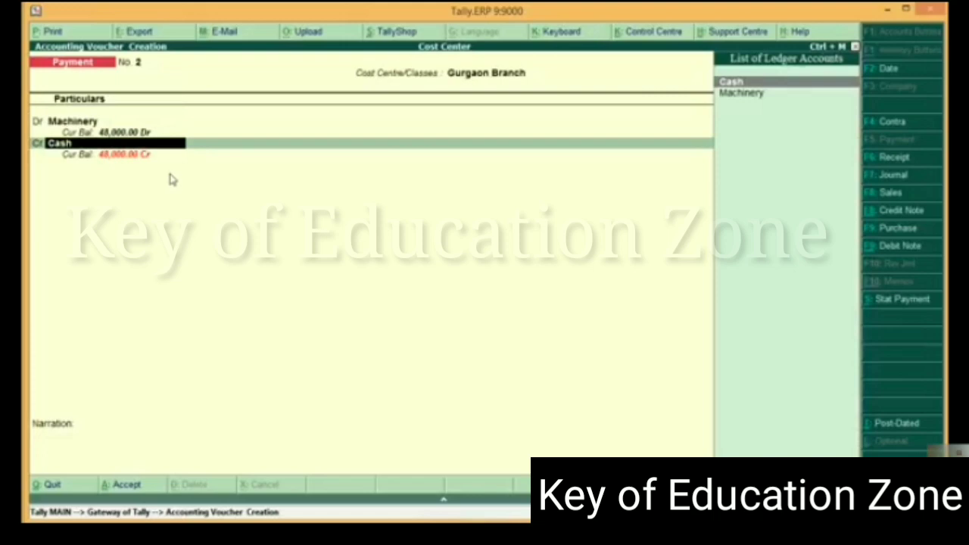
key(Return)
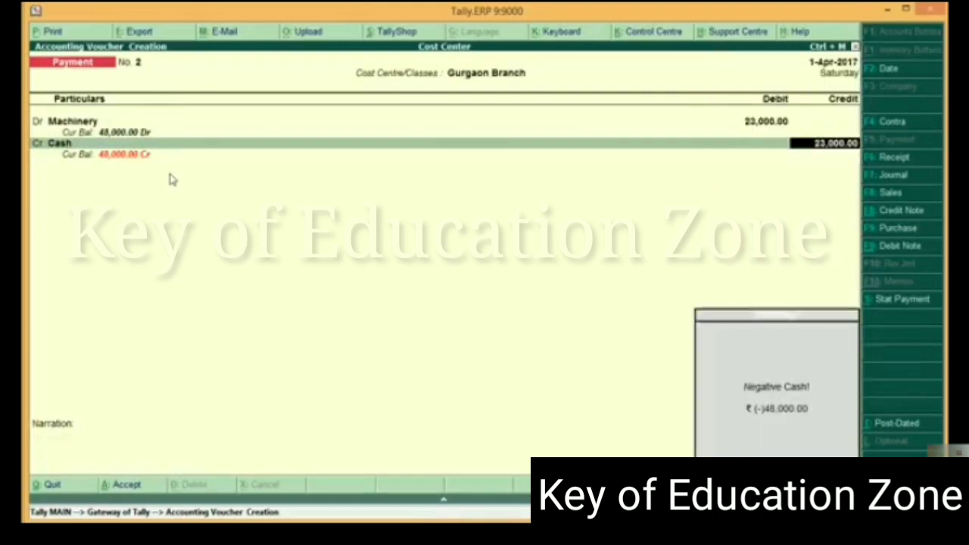
key(Return)
key(Return)
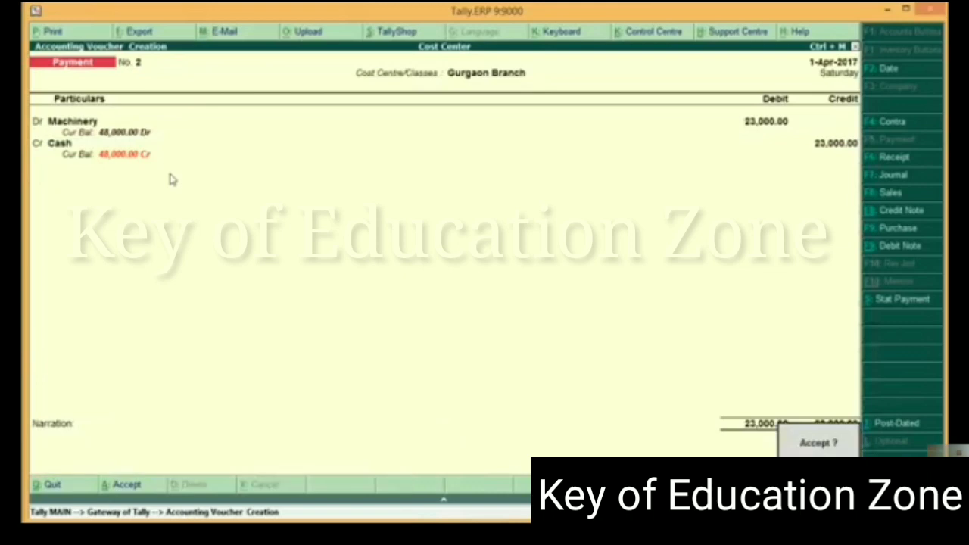
key(Return)
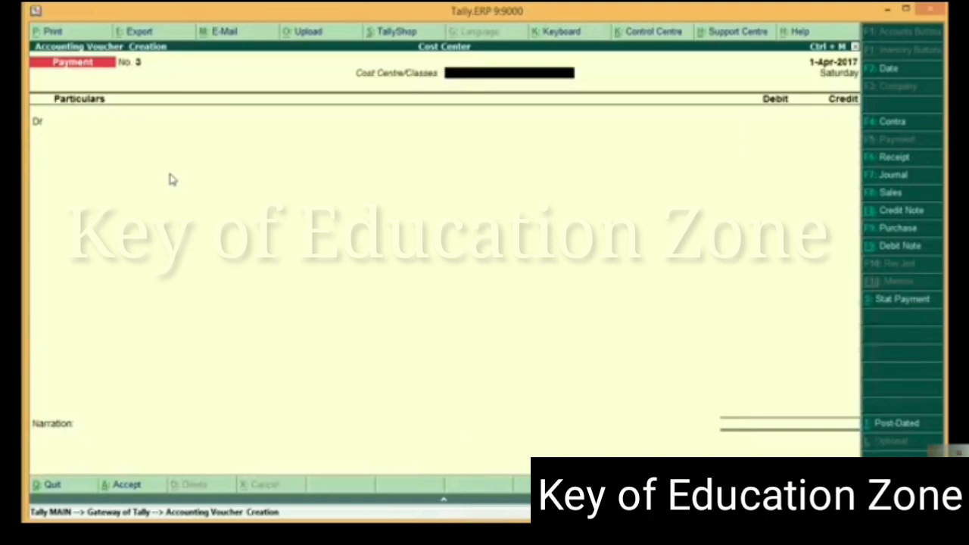
Record a payment voucher with the Noida Branch cost centre class, debiting Machinery and crediting Cash with 36,000
text(N)
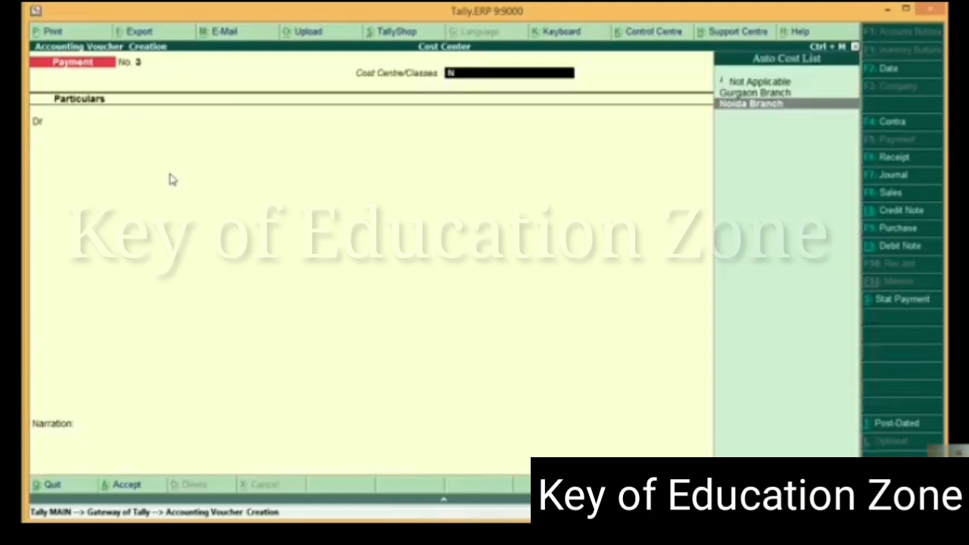
key(Return)
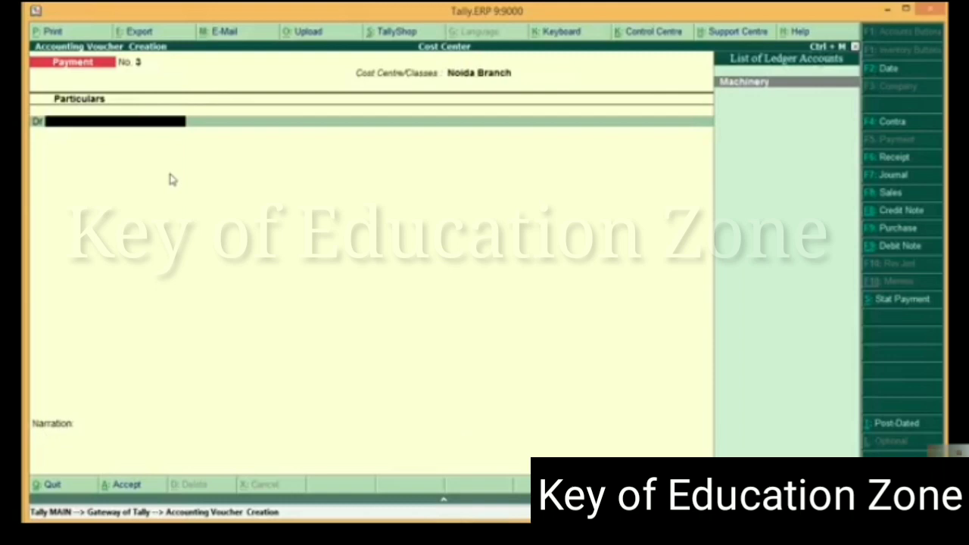
key(Return)
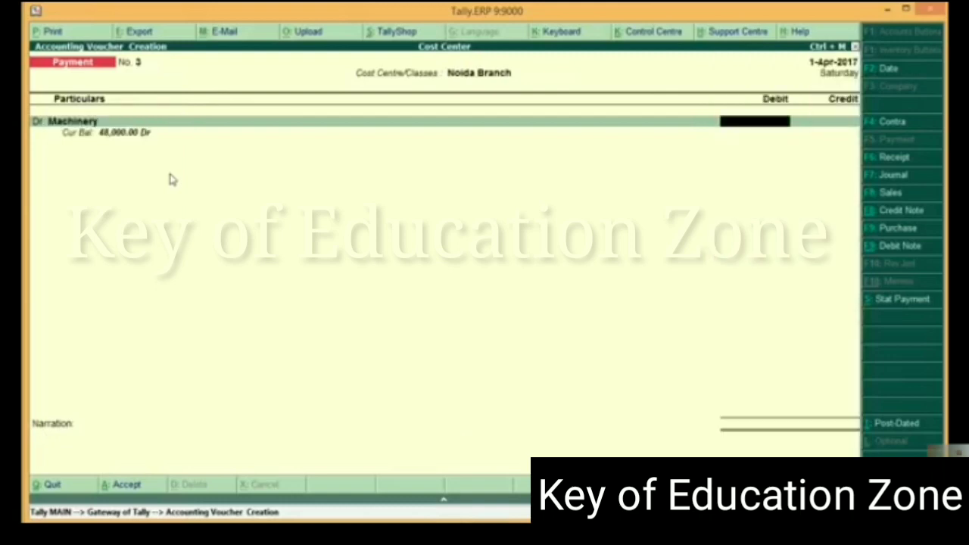
text(36000)
key(Return)
key(Return)
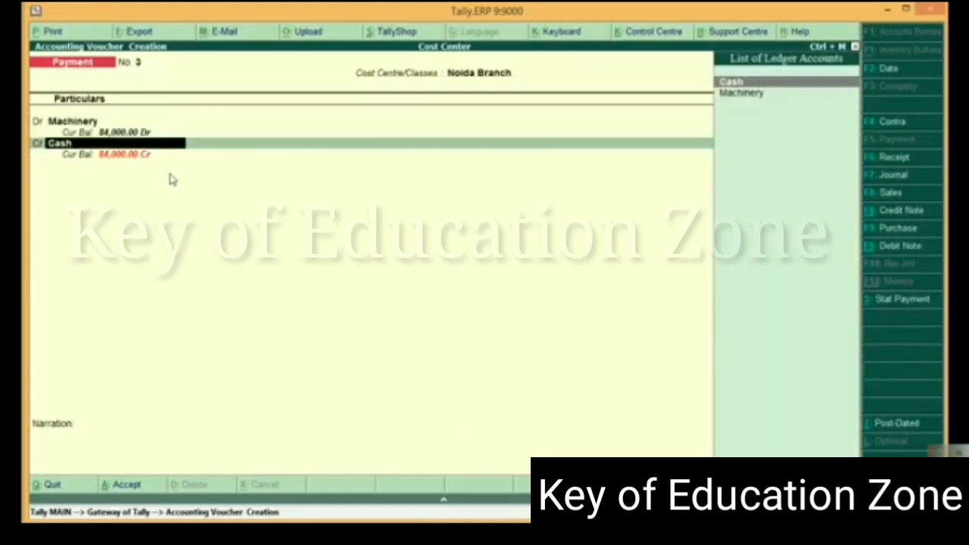
key(Return)
key(Return)
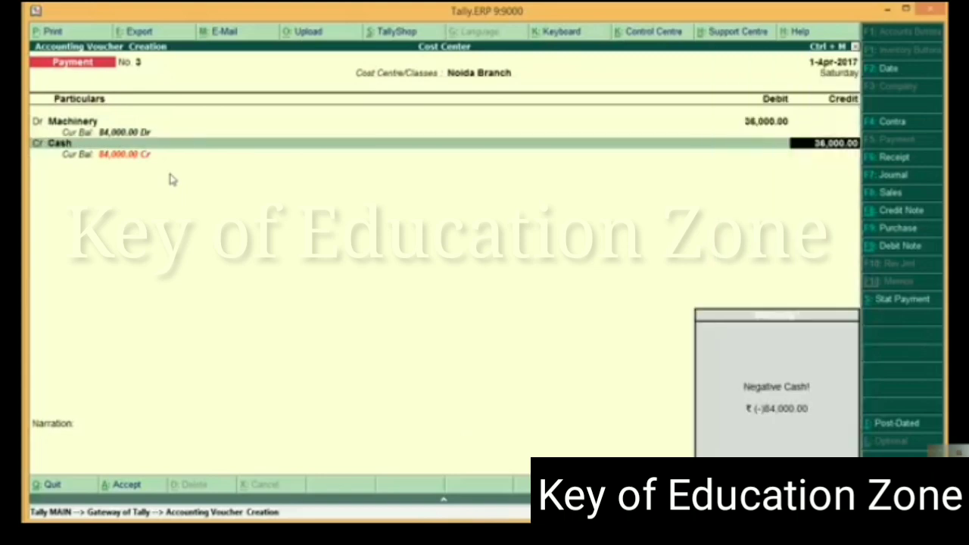
key(Return)
key(Return)
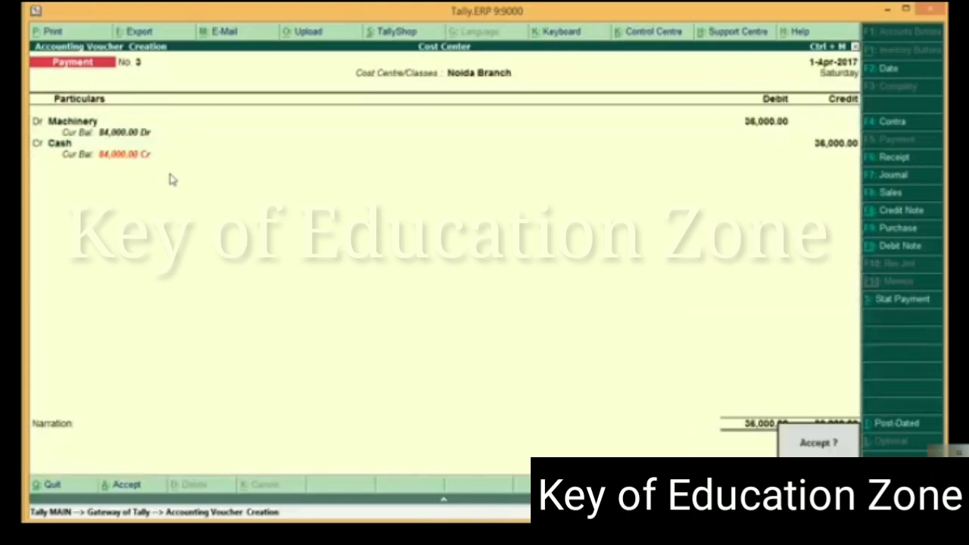
key(Return)
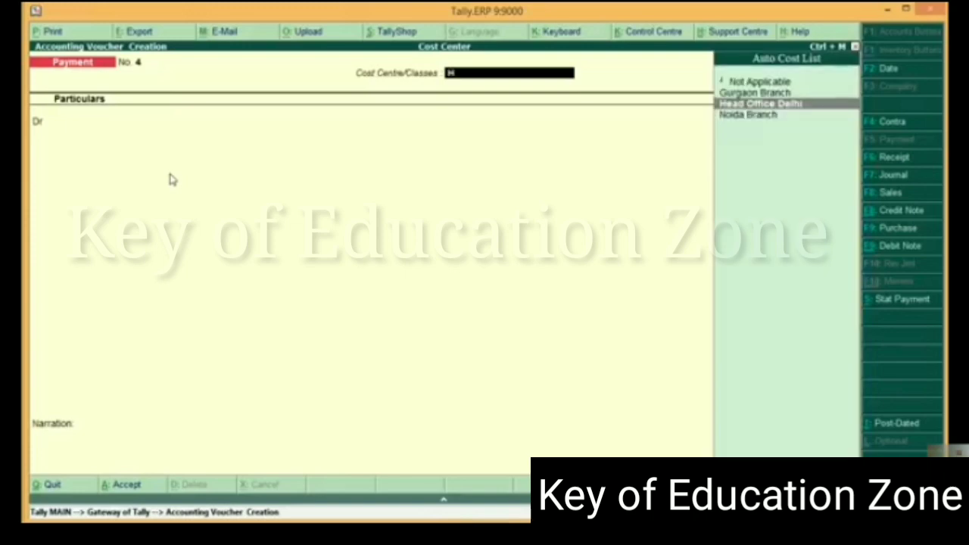
Start a Head Office Delhi payment voucher and create its debit ledger Furniture under Fixed Assets, with cost centres applicable set to Yes
key(Return)
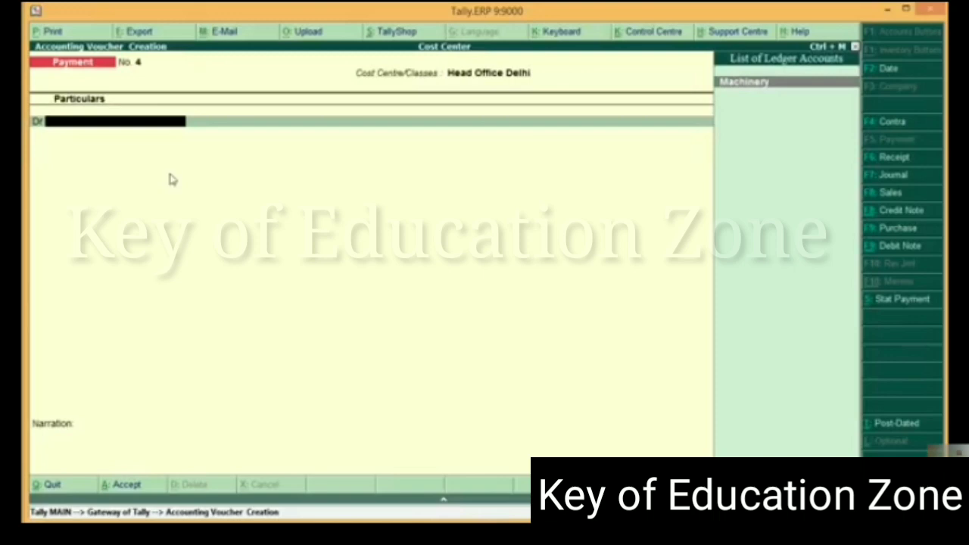
key(alt+c)
text(Furn)
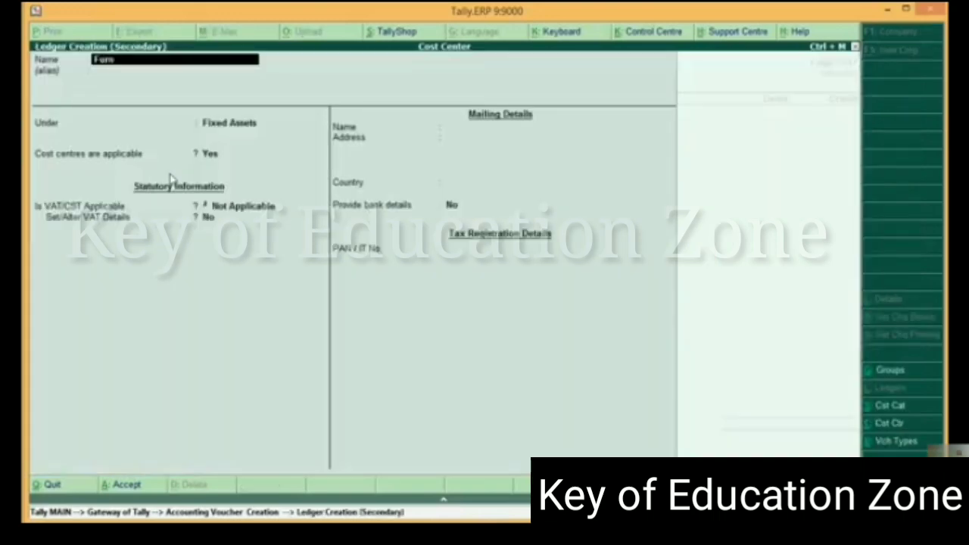
text(iture)
key(Return)
key(Return)
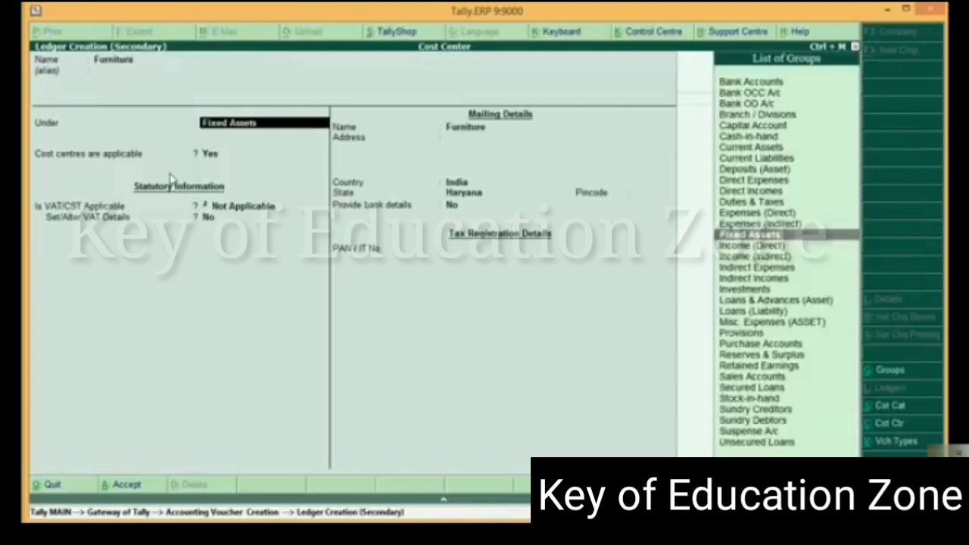
key(Return)
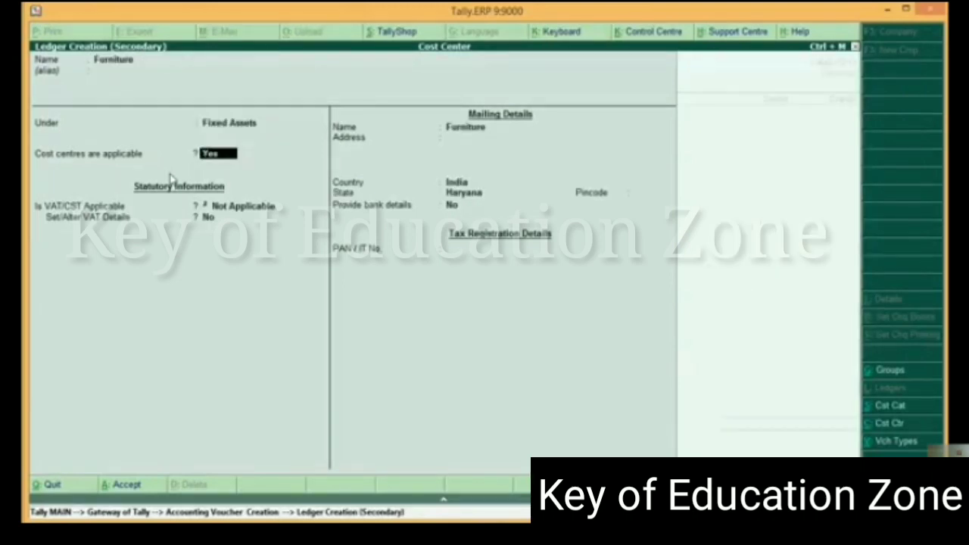
key(Return)
key(Return)
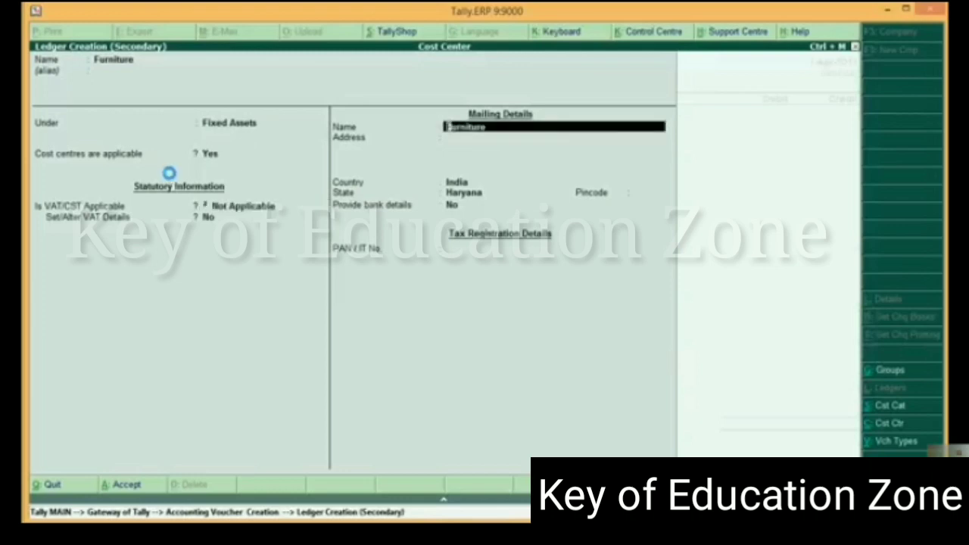
key(ctrl+a)
key(Return)
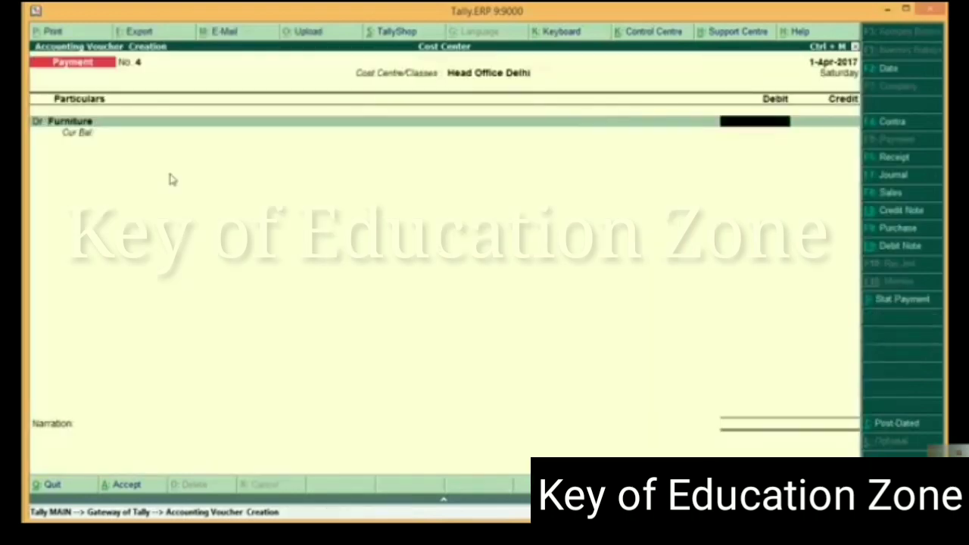
Debit Furniture and credit Cash with 26,000 in the Head Office Delhi payment voucher, and save it
text(26000)
key(Return)
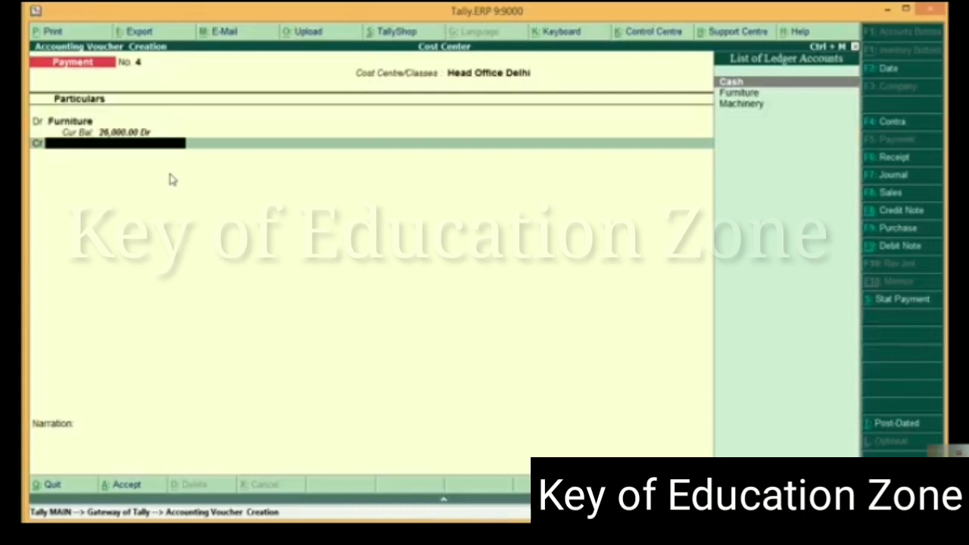
key(Return)
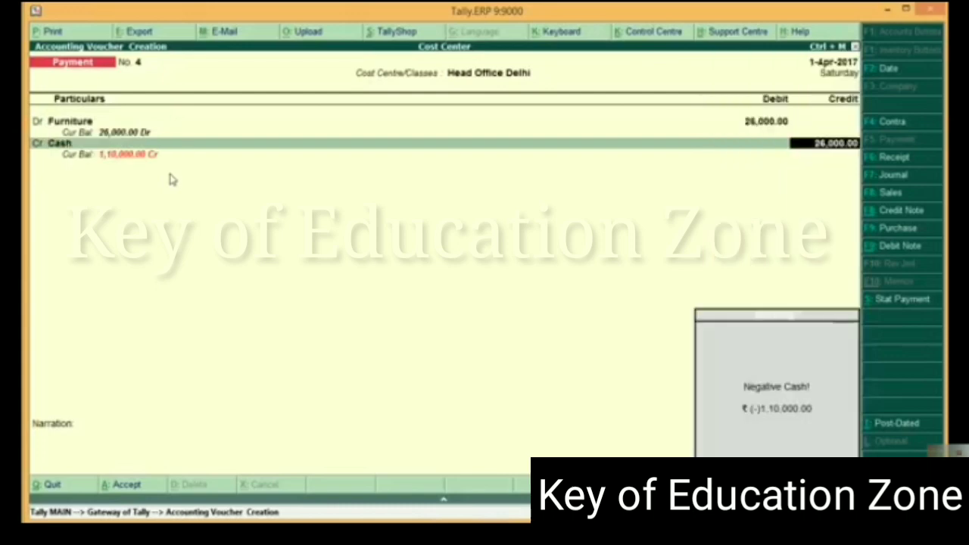
key(Return)
key(Return)
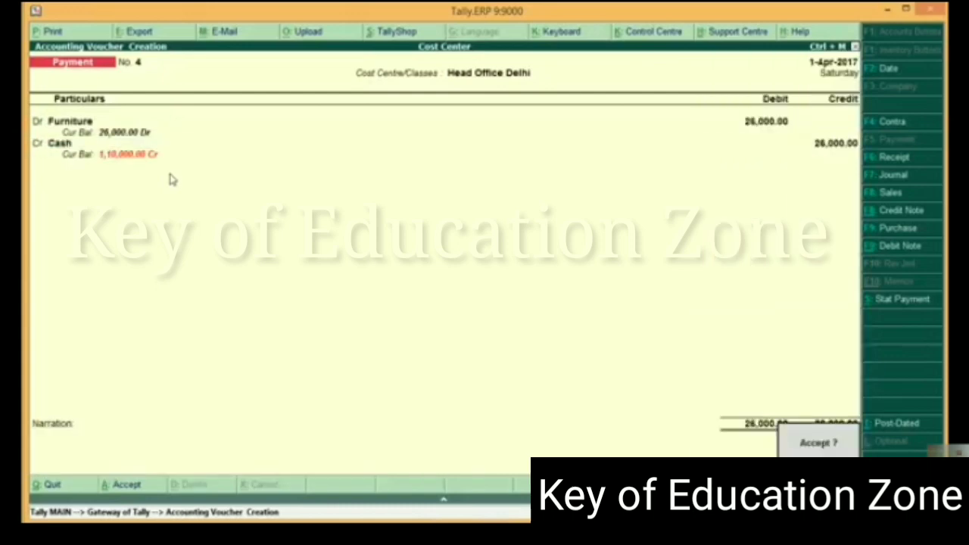
click(169, 173)
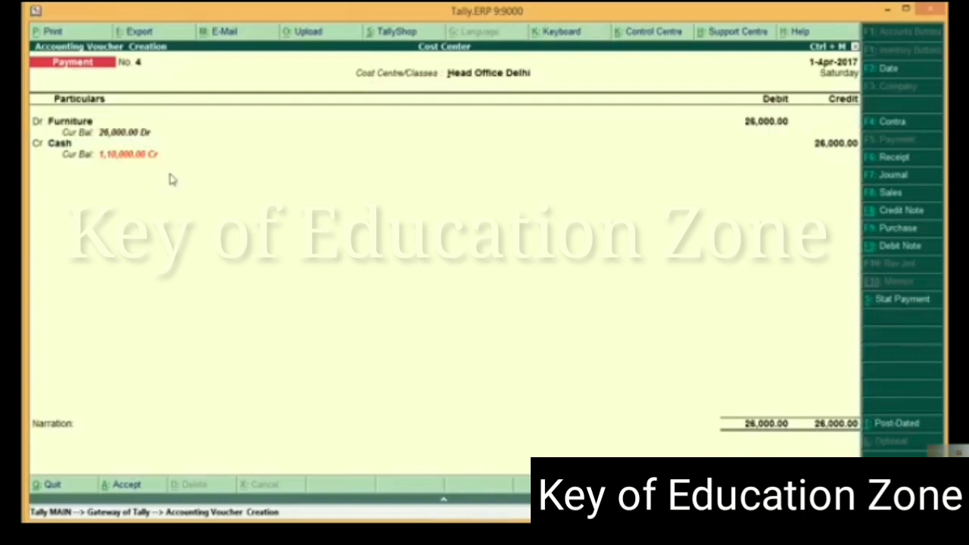
key(Return)
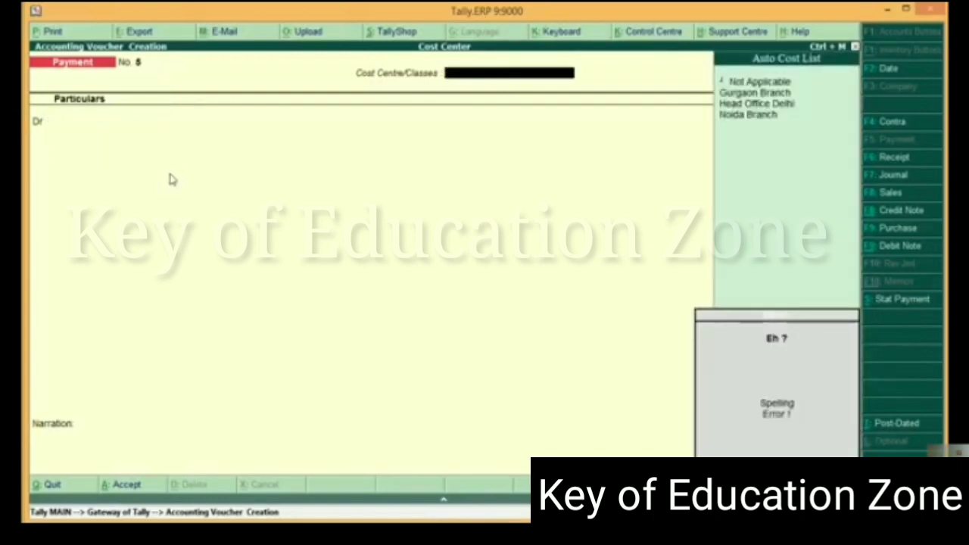
Record a payment voucher with the Gurgaon Branch cost centre class, debiting Furniture and crediting Cash with 6,900
key(Down)
key(Return)
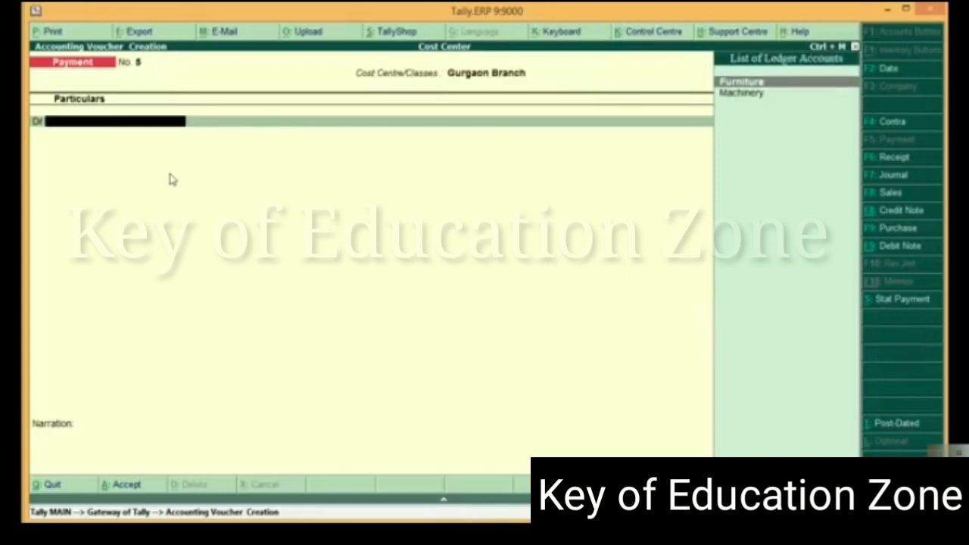
key(Return)
text(6)
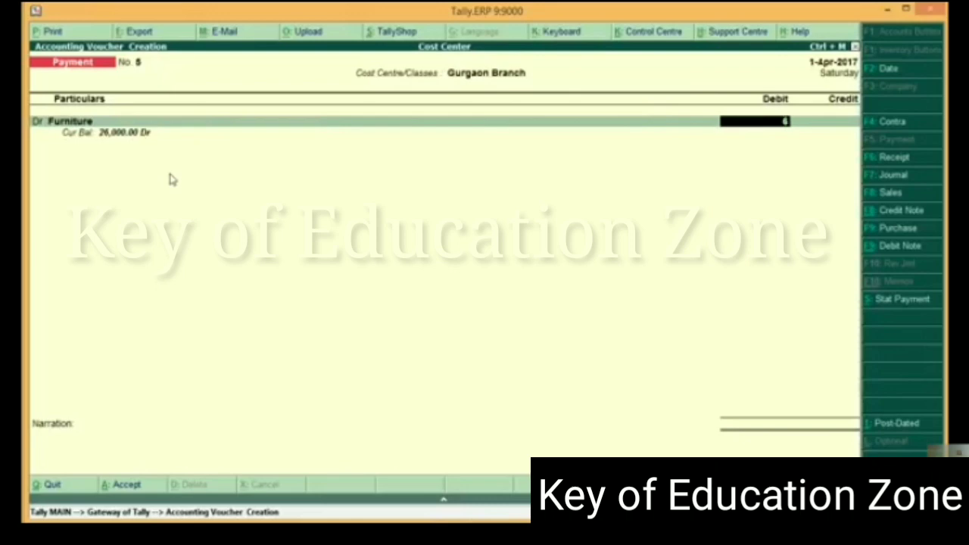
text(900)
key(Return)
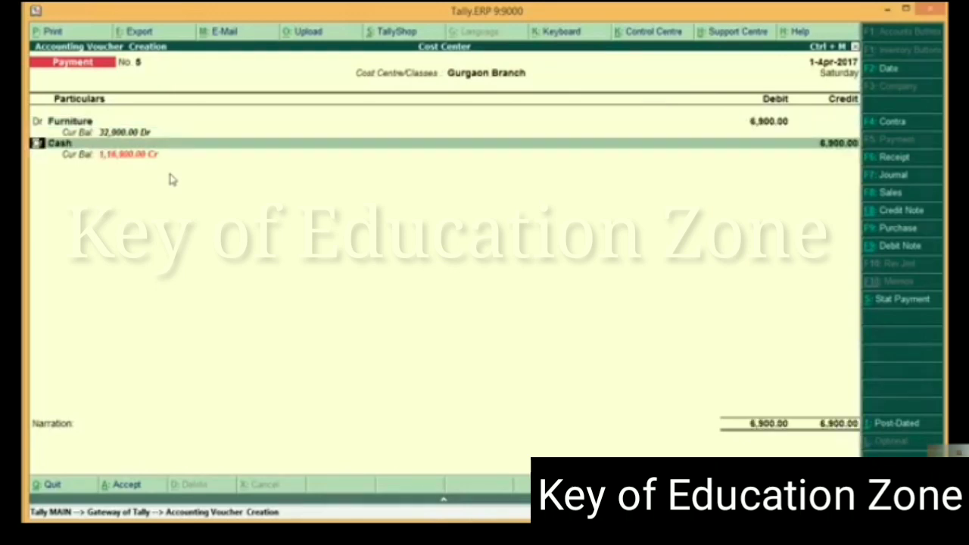
key(Return)
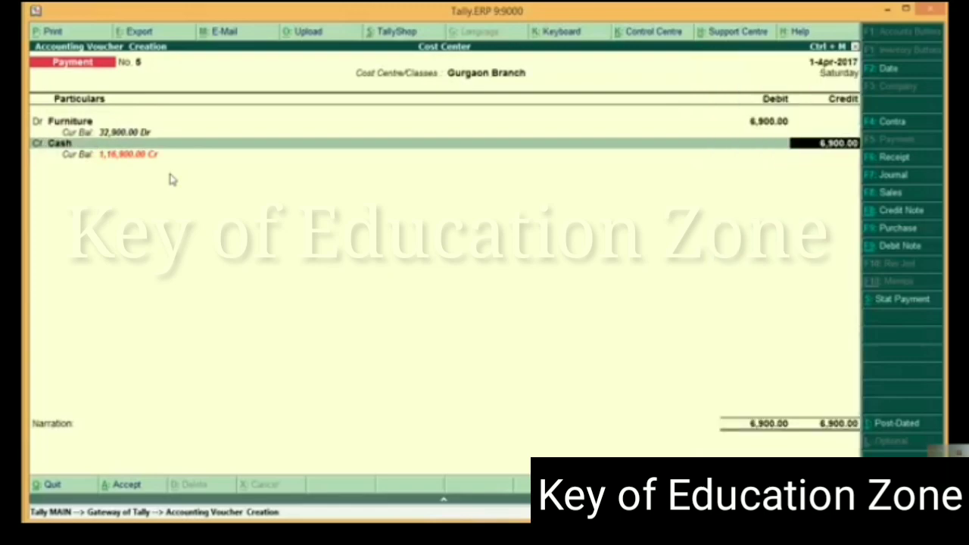
key(Return)
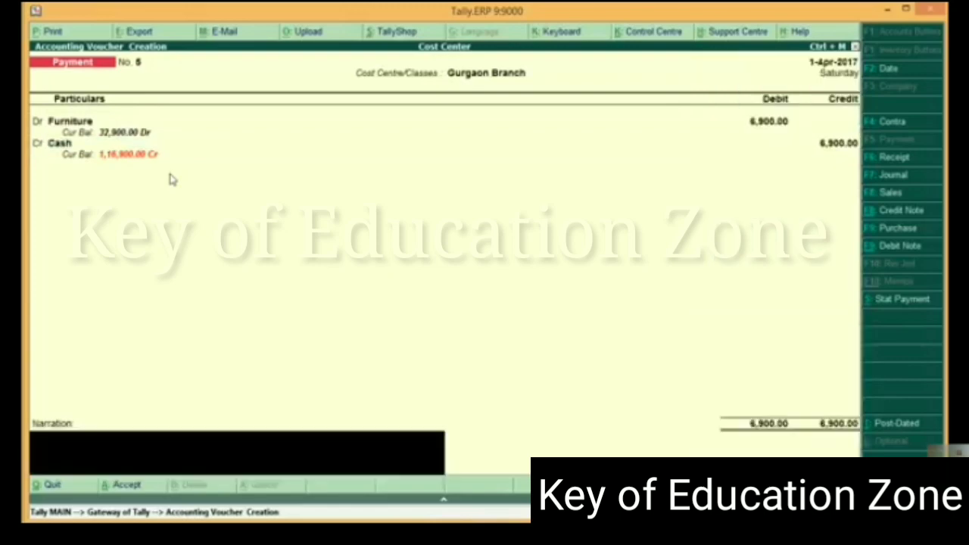
key(Return)
click(169, 173)
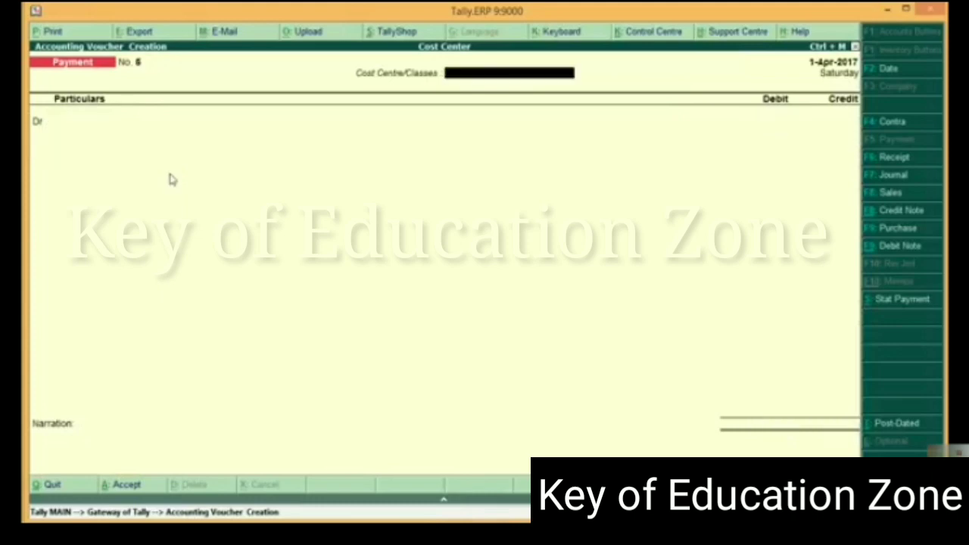
Record a payment voucher with the Noida Branch cost centre class, debiting Furniture and crediting Cash with 28,000
text(N)
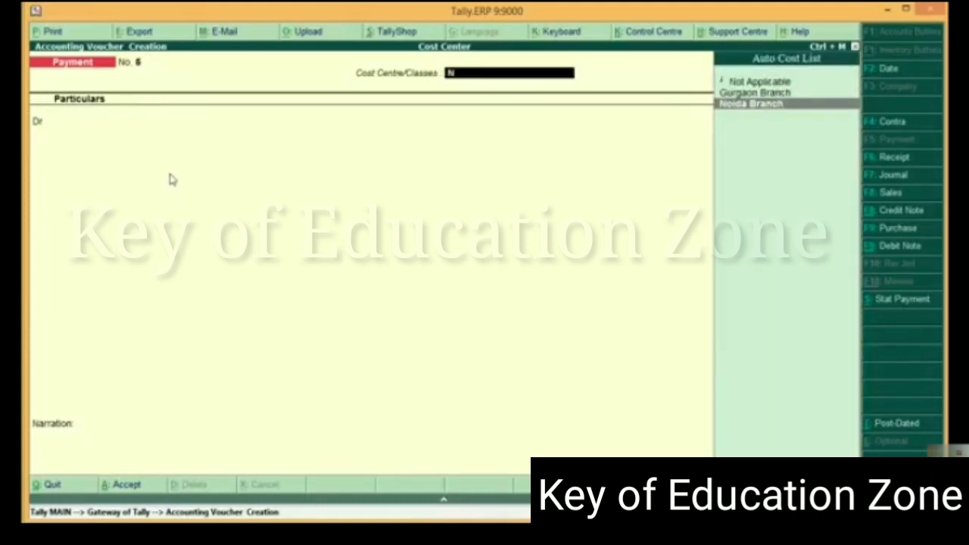
key(Return)
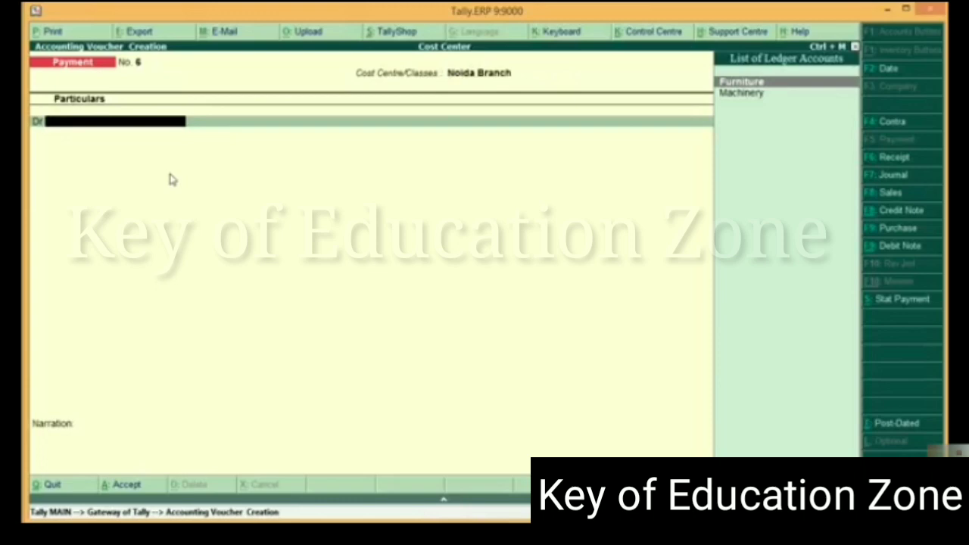
key(Return)
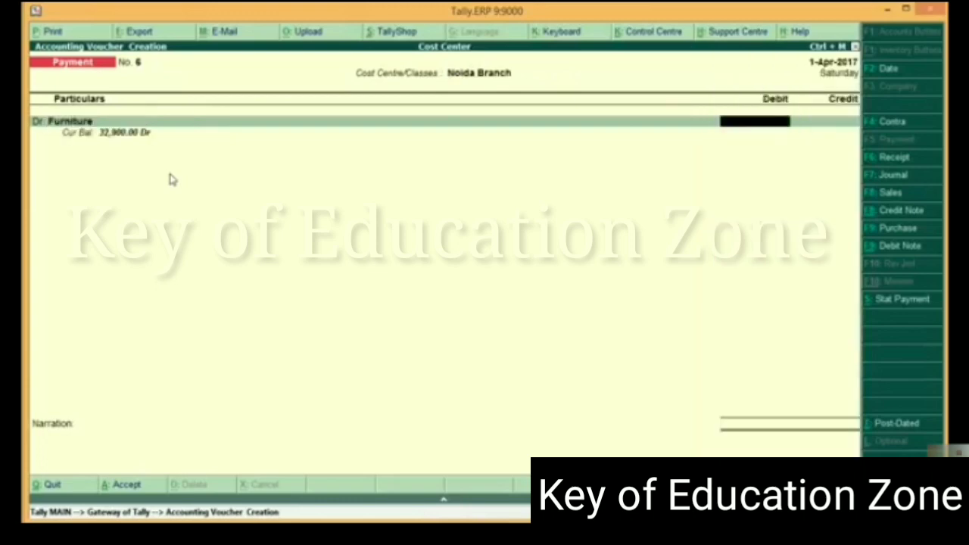
text(28000)
key(Return)
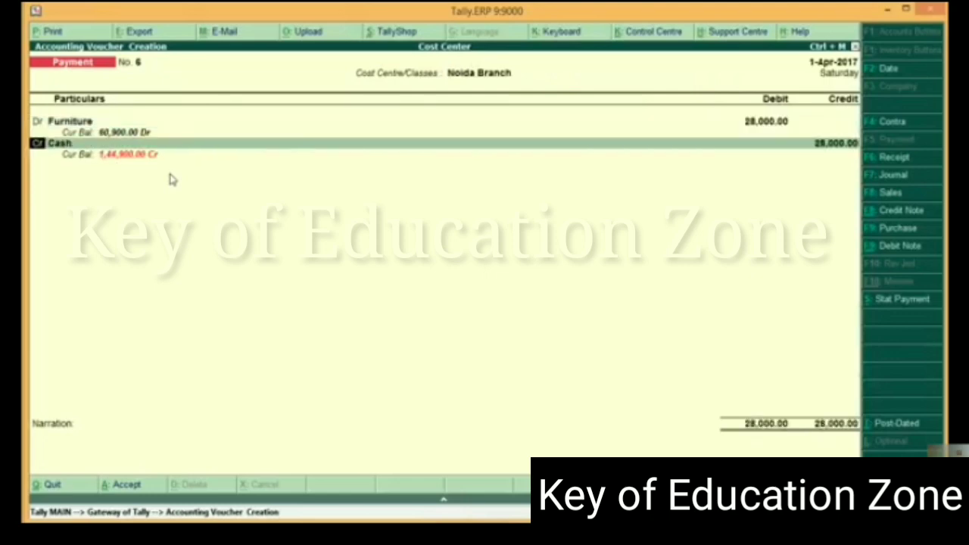
key(Return)
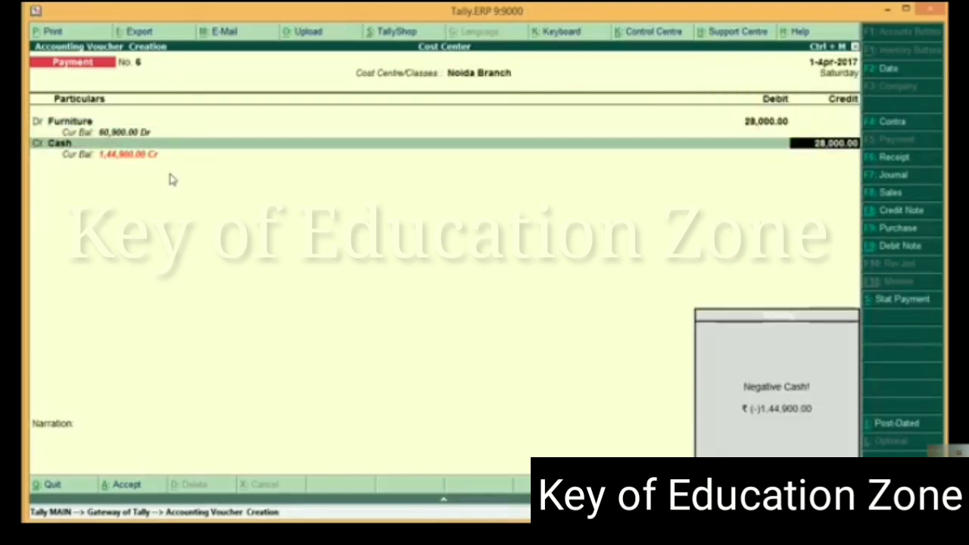
key(Return)
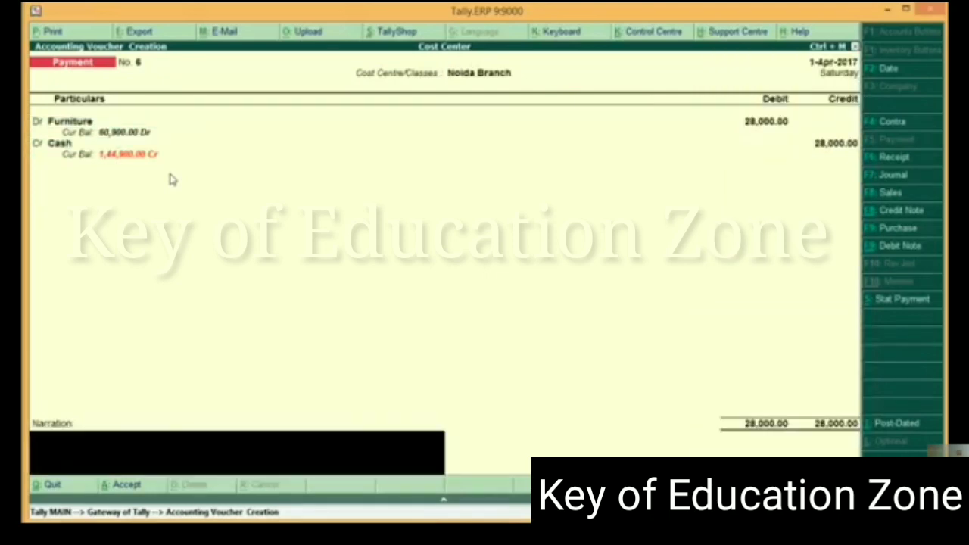
key(Return)
key(Return)
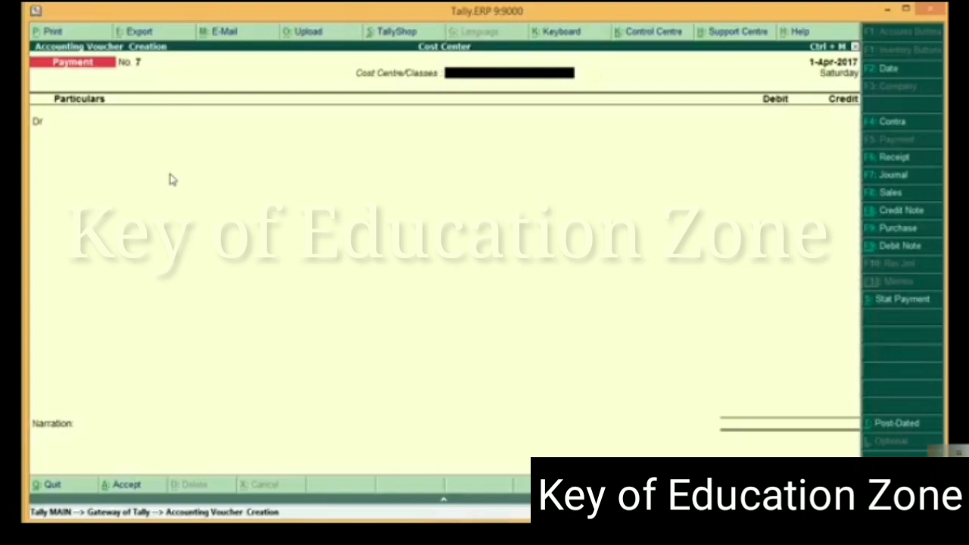
Leave voucher entry and open the cost centre Category Summary report from the statements of accounts
key(Escape)
key(Return)
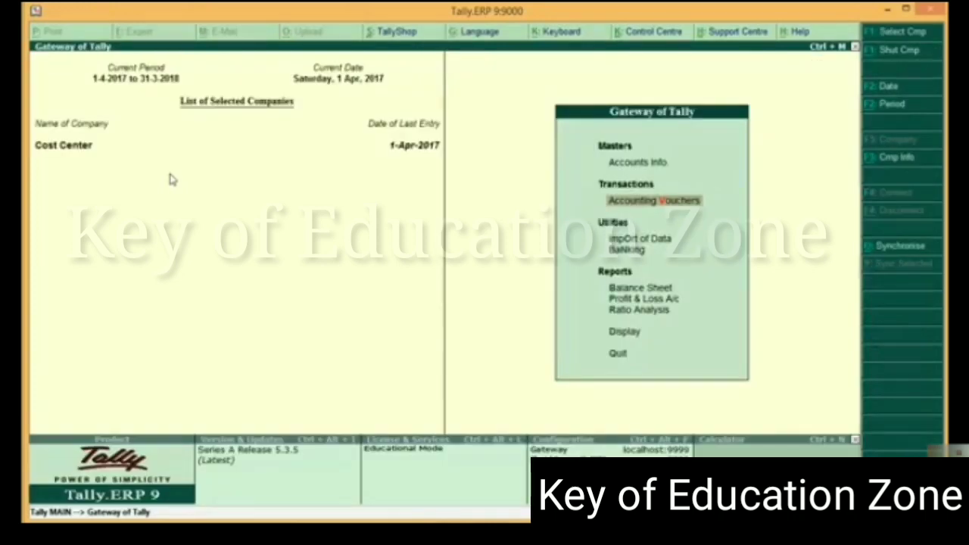
key(Down)
key(Down)
key(Down)
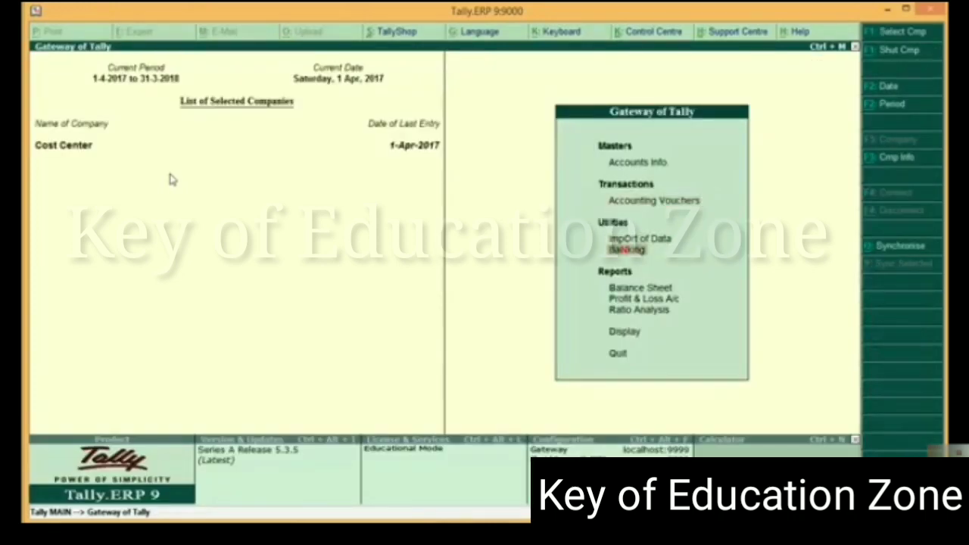
key(Down)
key(Down)
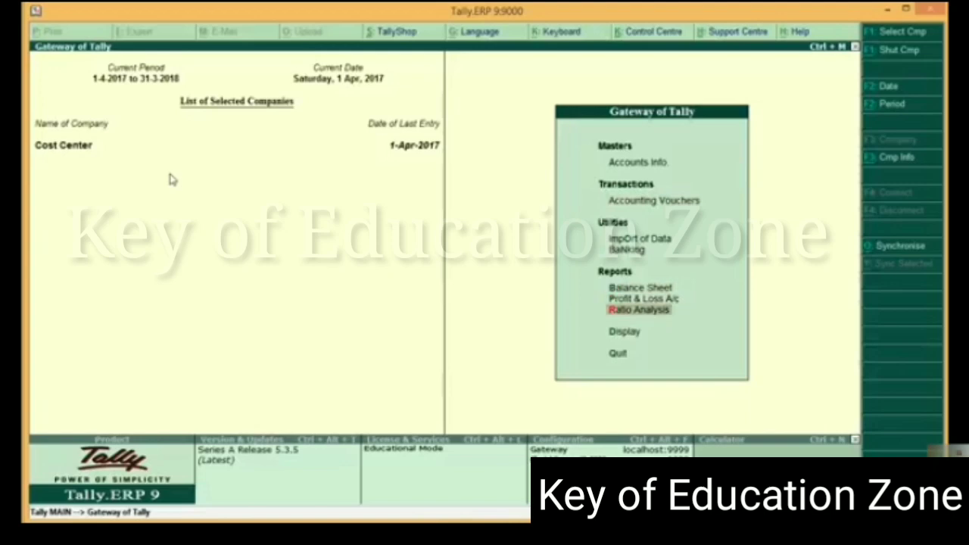
key(Down)
key(Return)
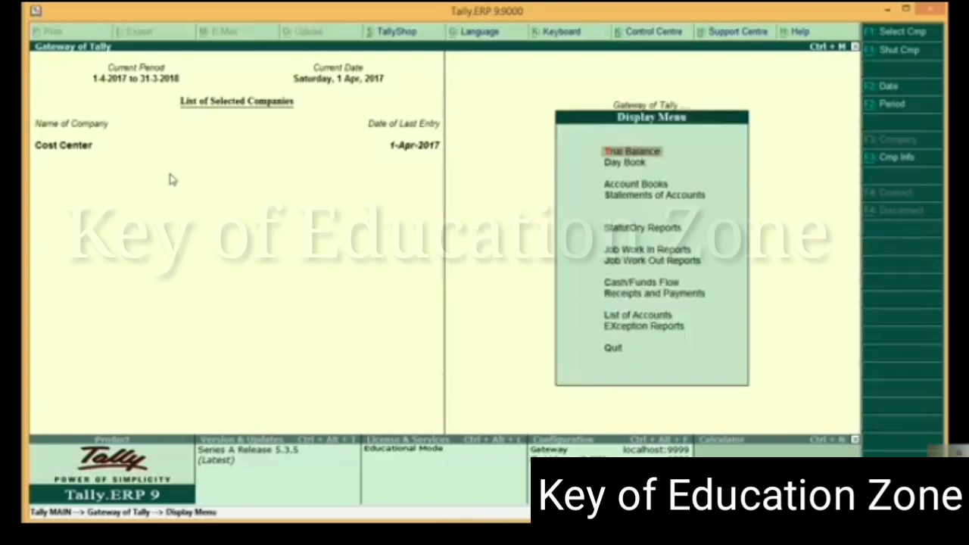
key(Down)
key(Down)
key(Down)
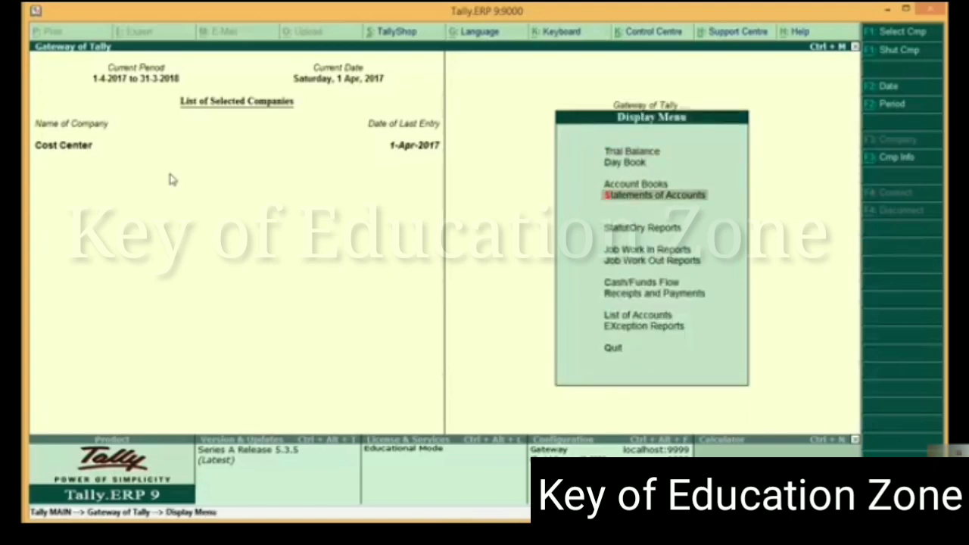
key(Return)
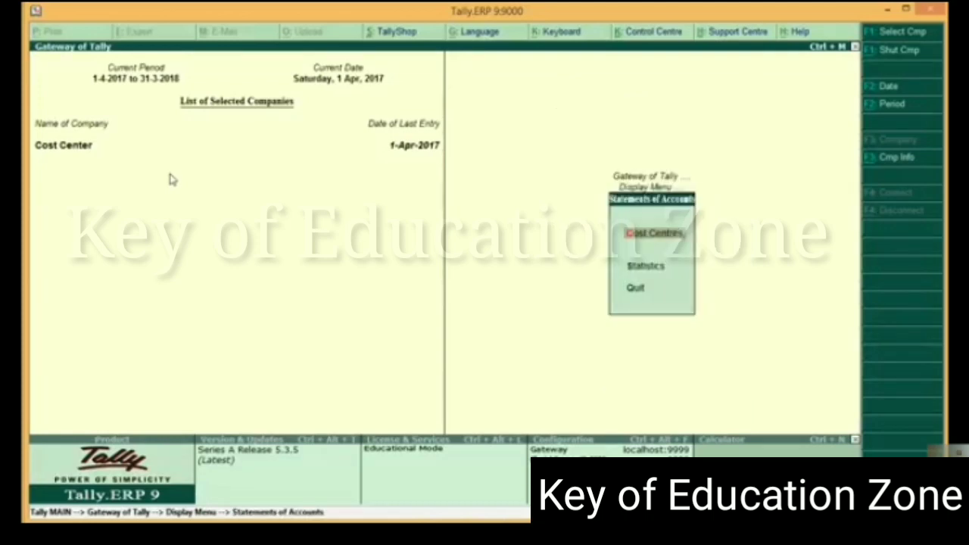
key(Return)
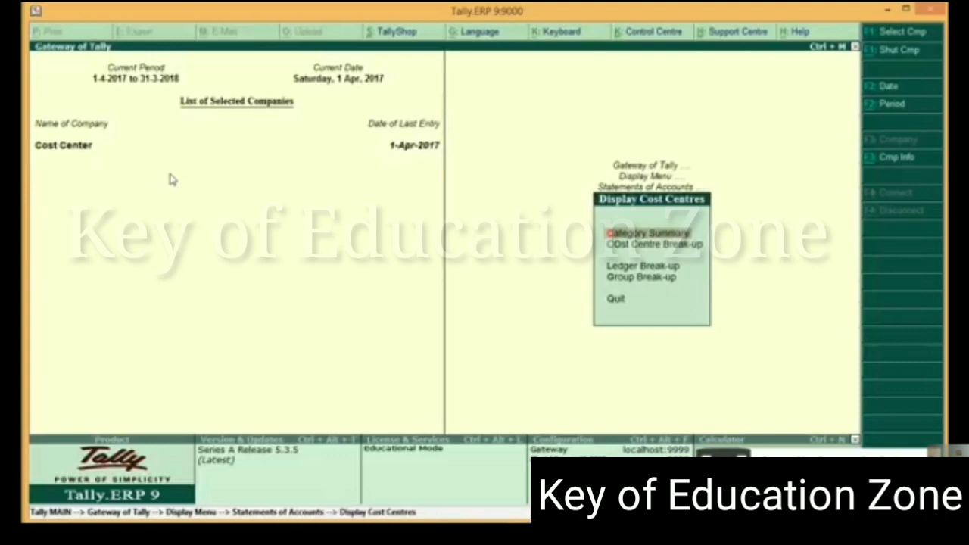
key(Return)
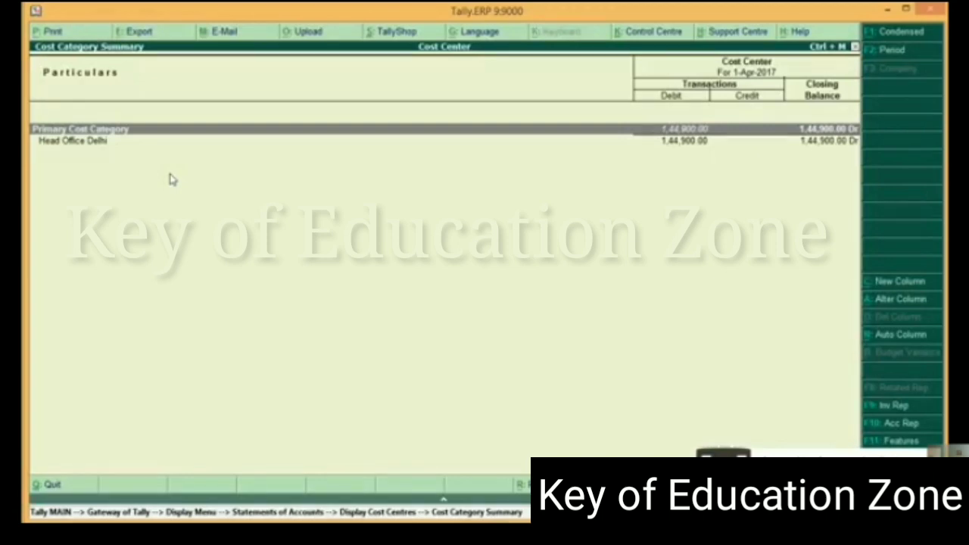
Examine the Head Office Delhi amounts by branch in the Category Summary, and close the report
key(Down)
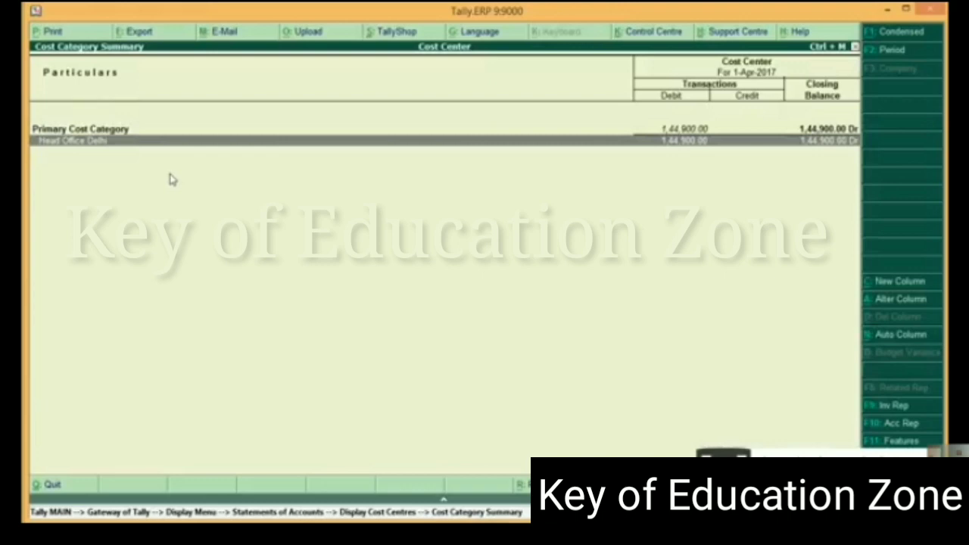
key(Return)
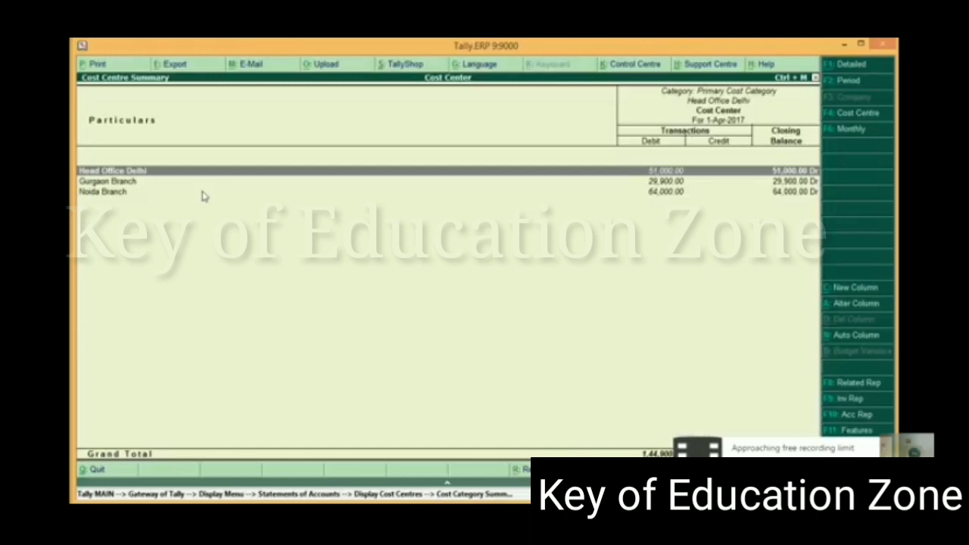
key(Escape)
key(Escape)
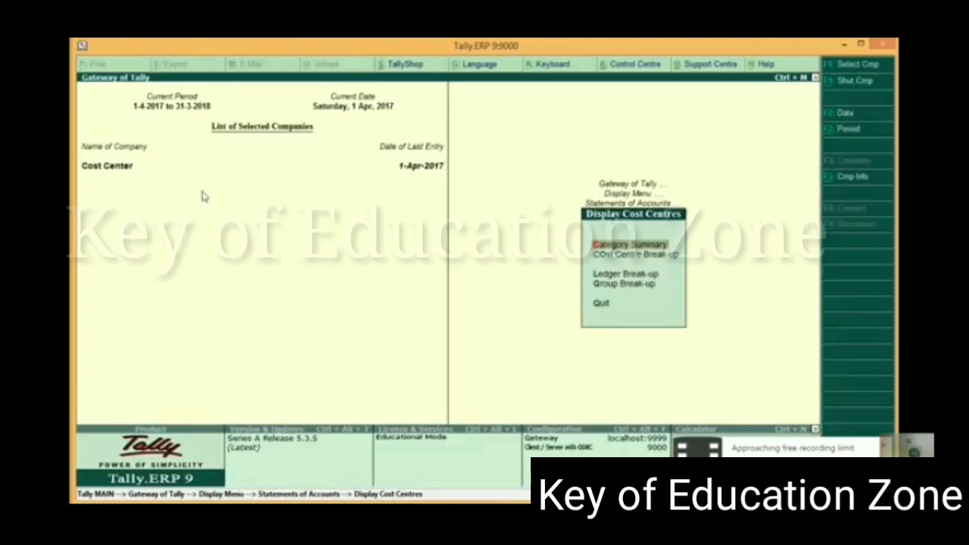
View the Ledger Break-up of Furniture down to the cost centres under Head Office Delhi, and return to the cost centre report list
key(Down)
key(Down)
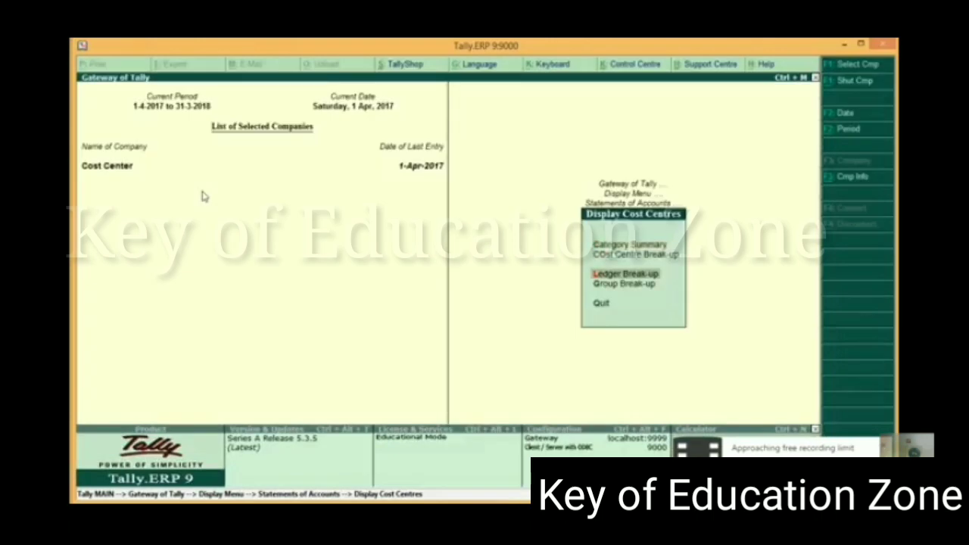
key(Return)
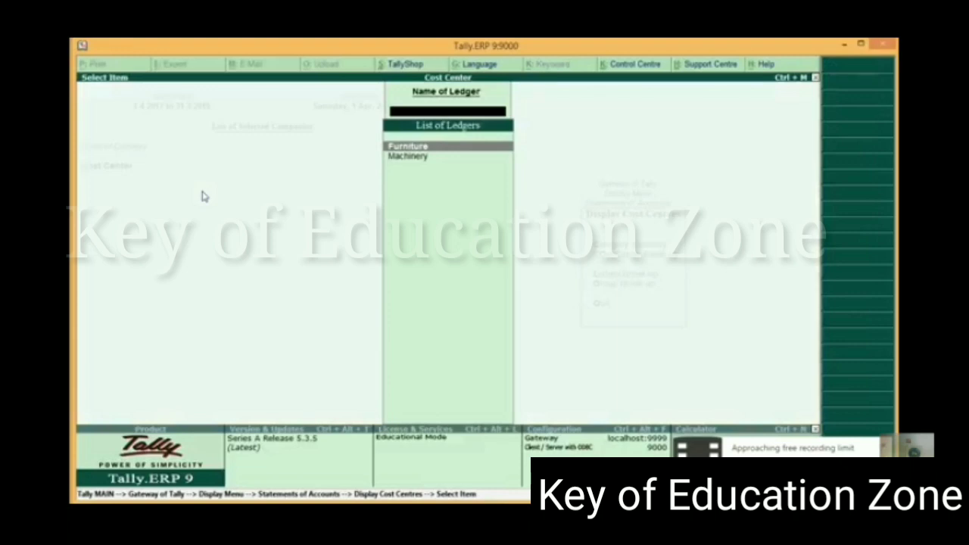
key(Return)
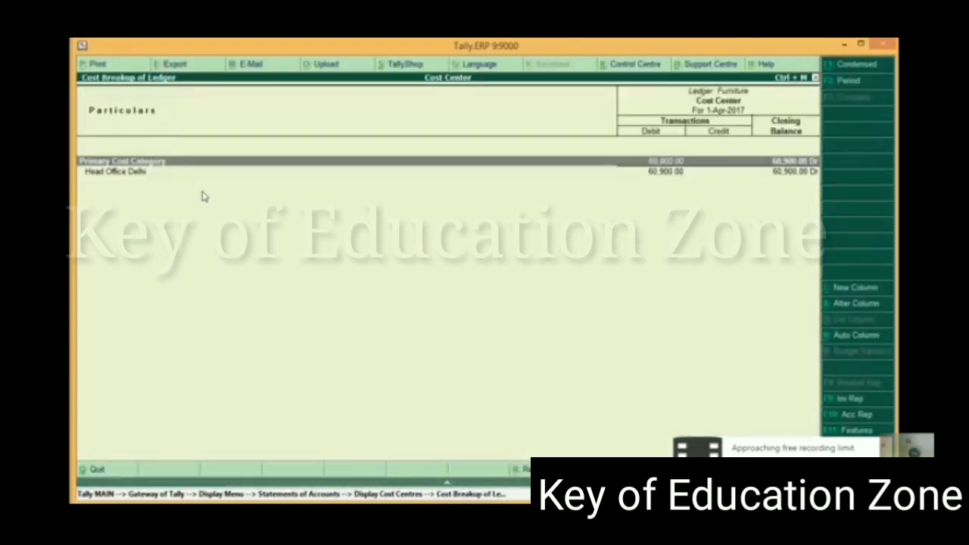
key(Return)
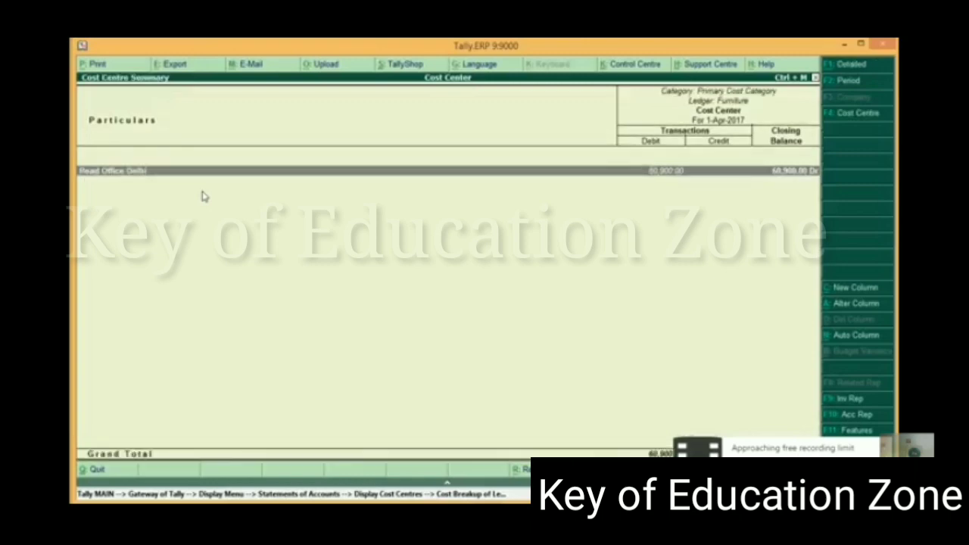
key(Return)
key(Escape)
key(Escape)
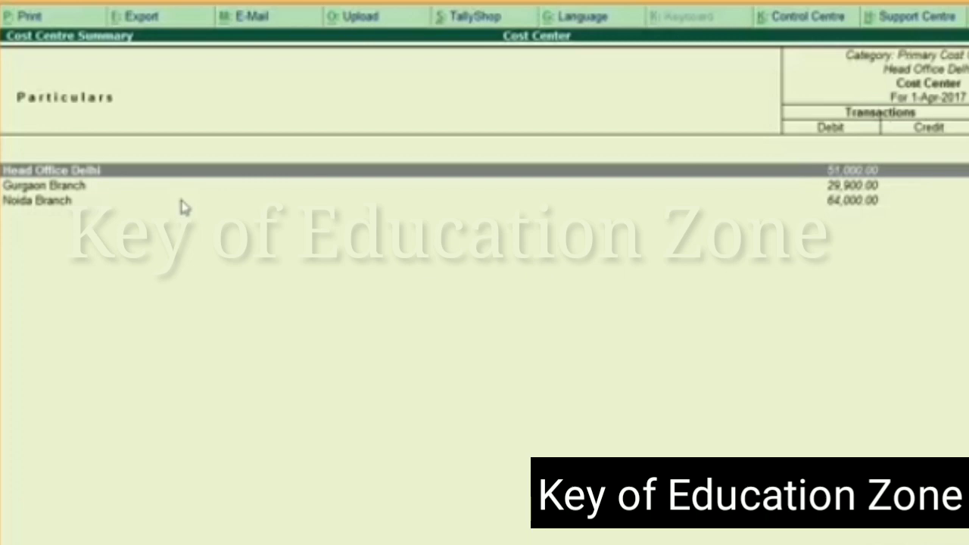
key(Escape)
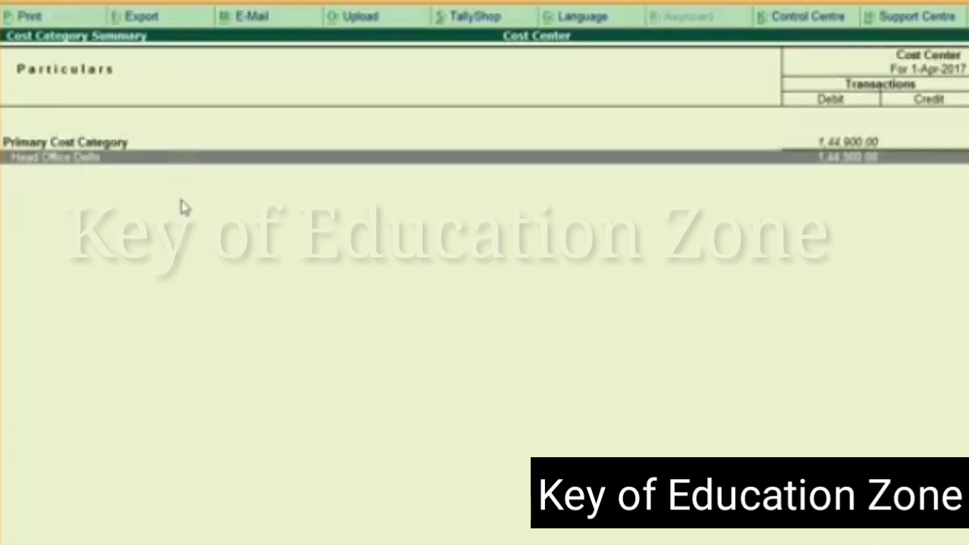
key(Escape)
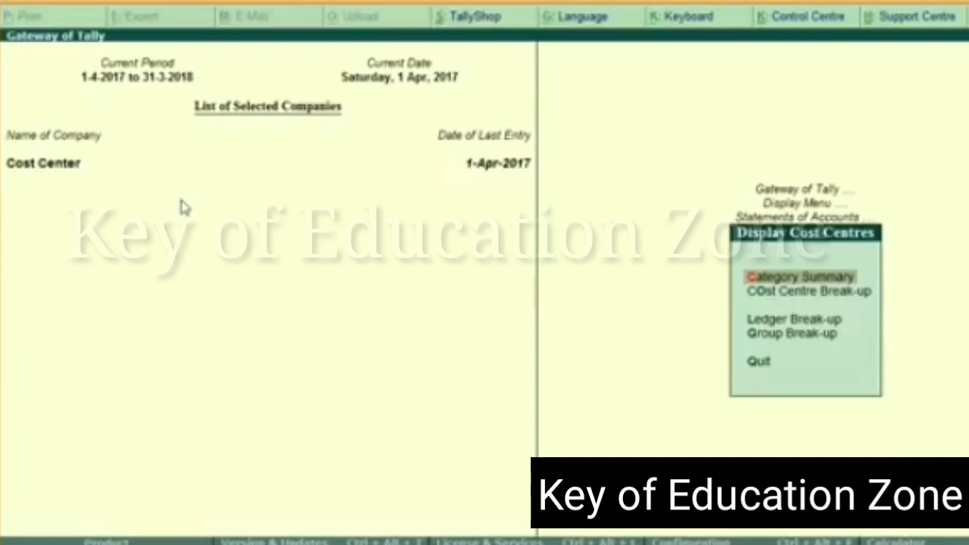
Reopen the Furniture Ledger Break-up, compare the Head Office Delhi, Gurgaon Branch and Noida Branch amounts, and go back to the report list
key(Down)
key(Down)
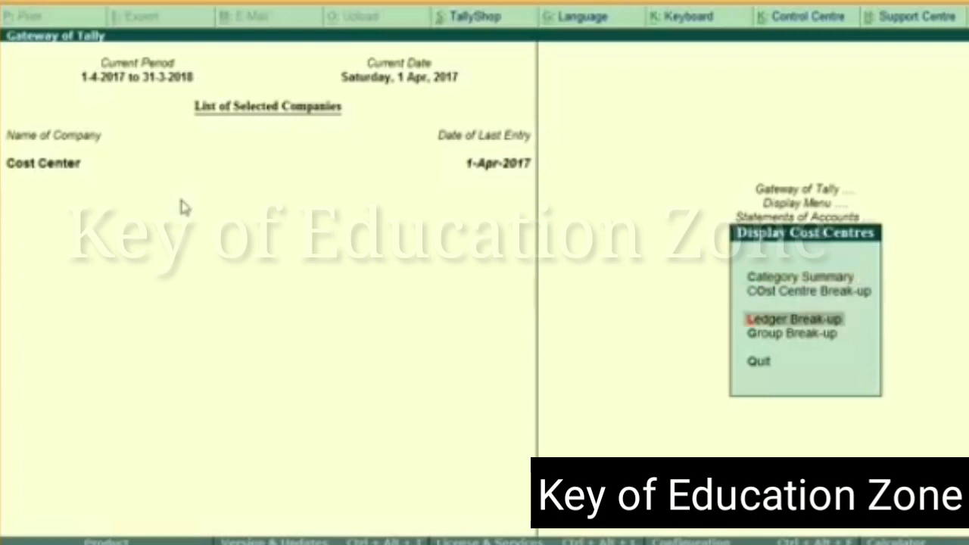
key(Return)
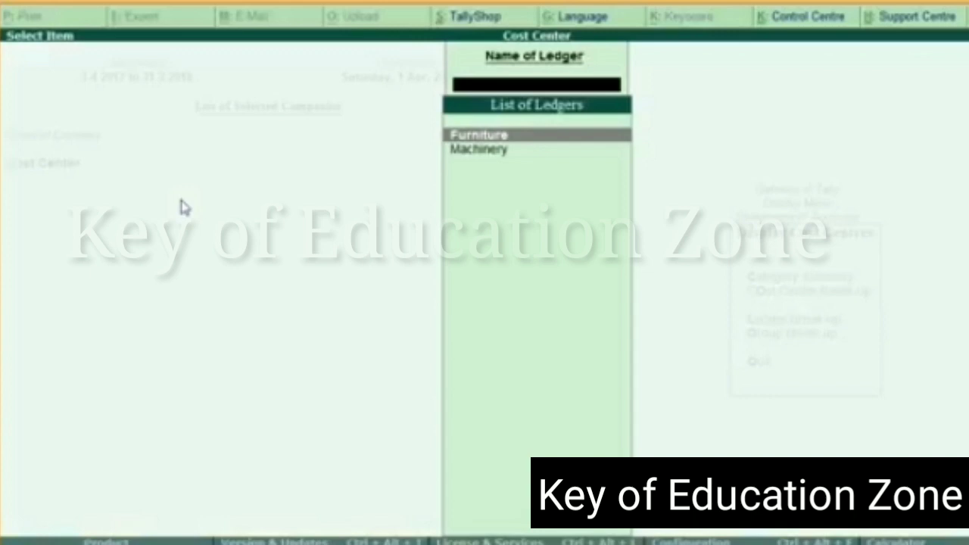
key(Return)
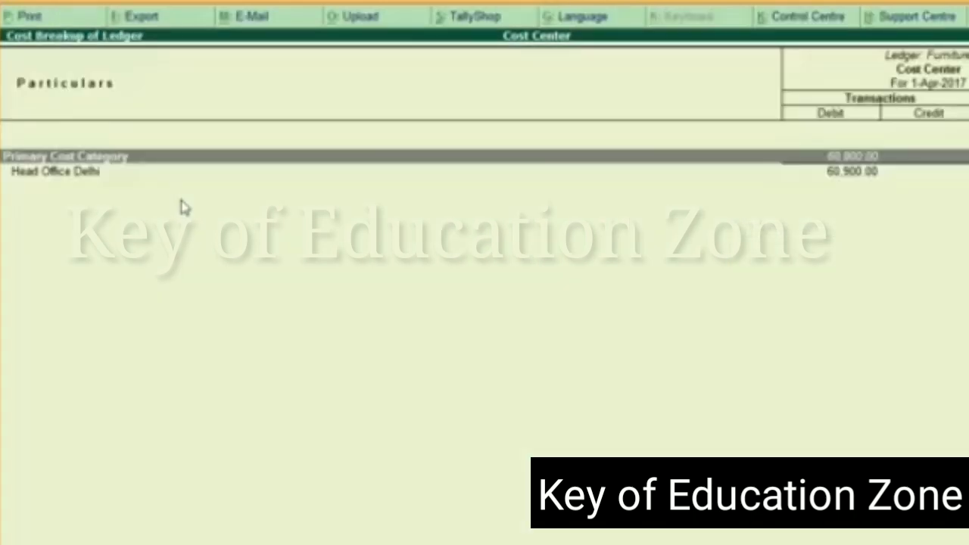
key(Return)
key(Return)
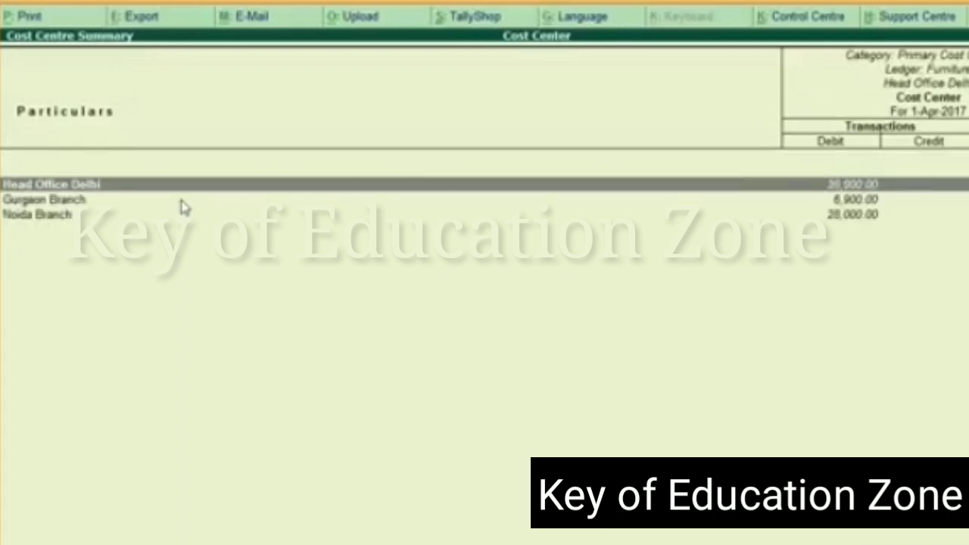
key(Escape)
key(Escape)
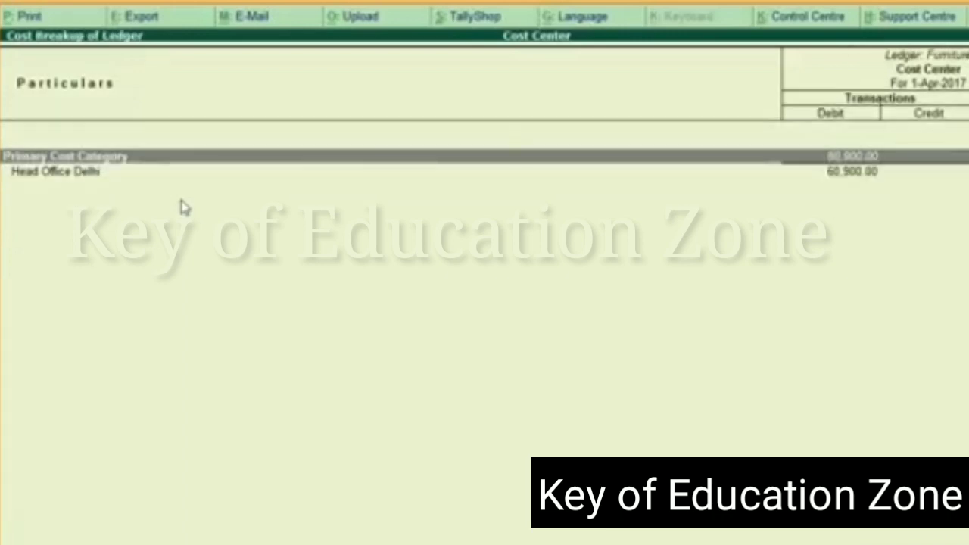
key(Return)
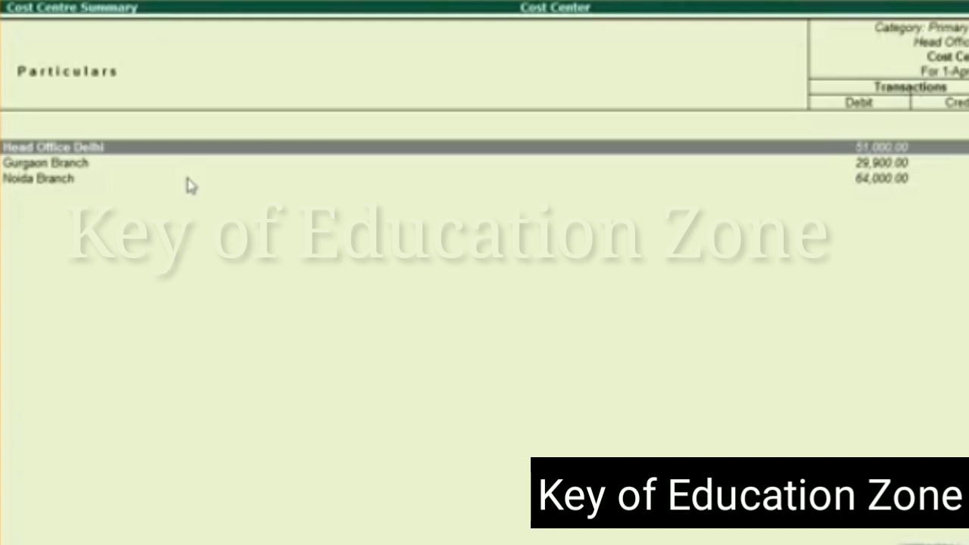
key(Escape)
key(Escape)
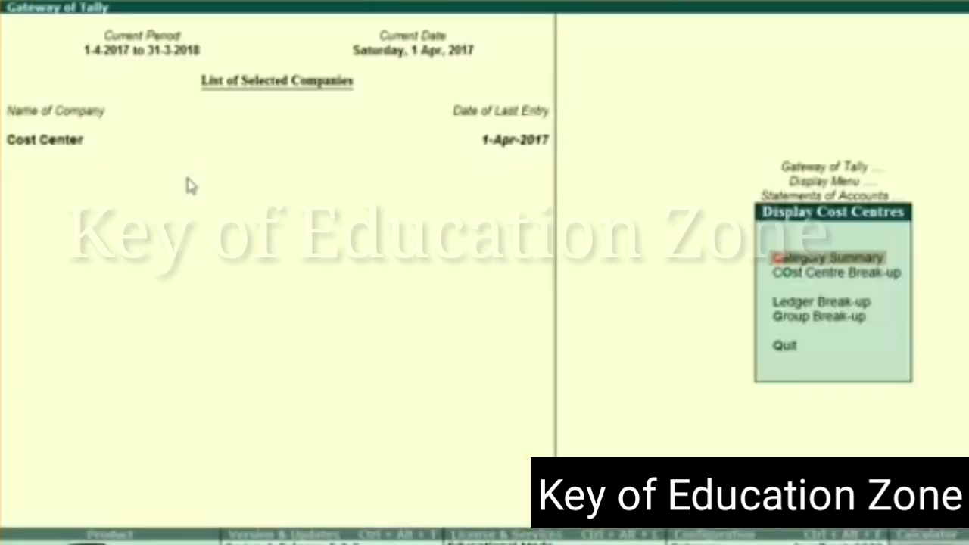
Open the cost centre Ledger Break-up report for the Furniture ledger
key(Down)
key(Down)
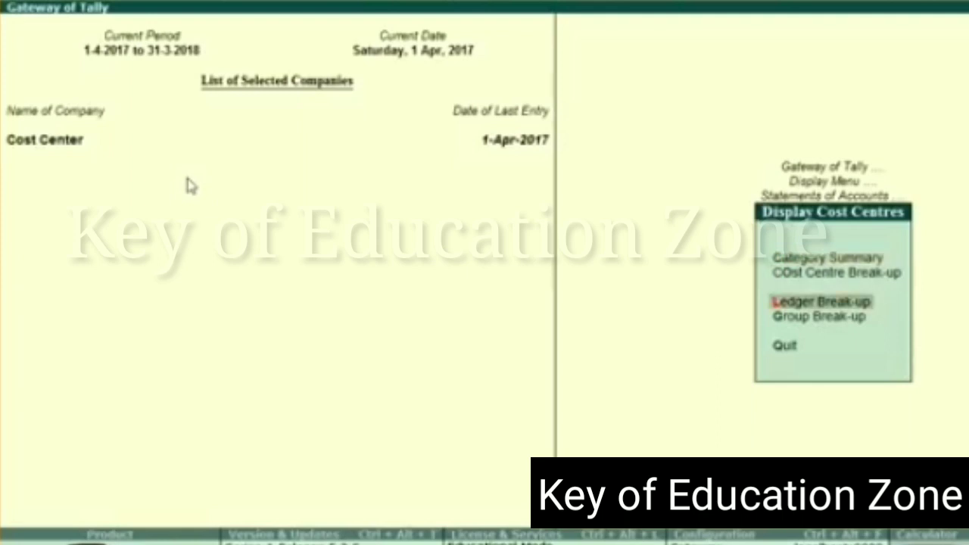
key(Return)
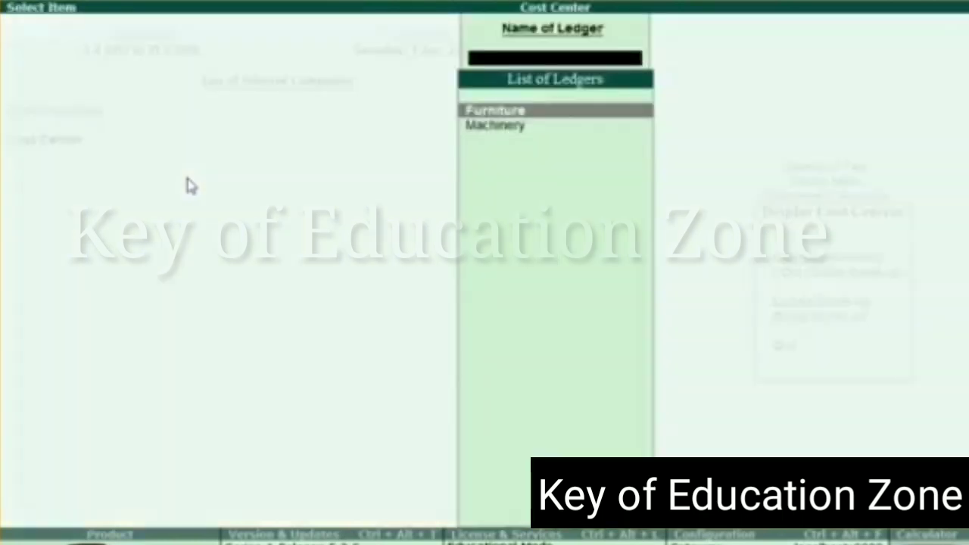
key(Return)
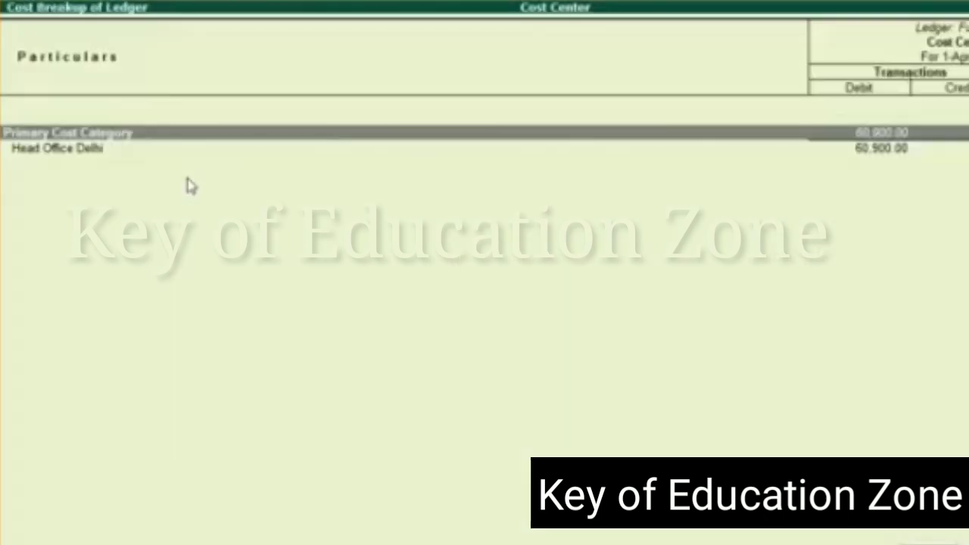